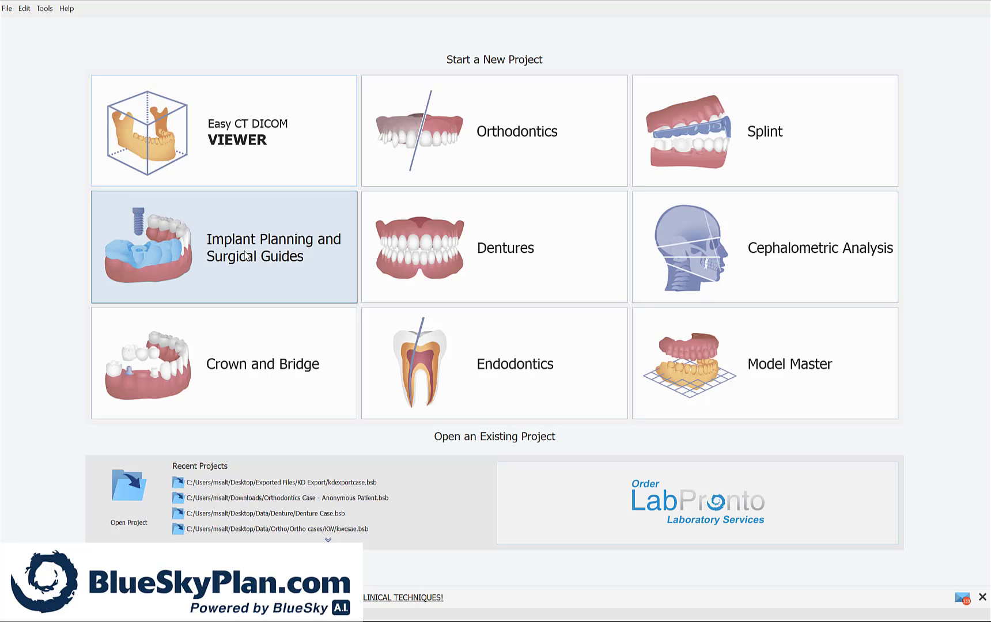
Step: Start a One or Two Implant Case for surgical guides with Model STL import and the Blue Sky Bio Fully Guided Surgical Kit
left_click(246, 255)
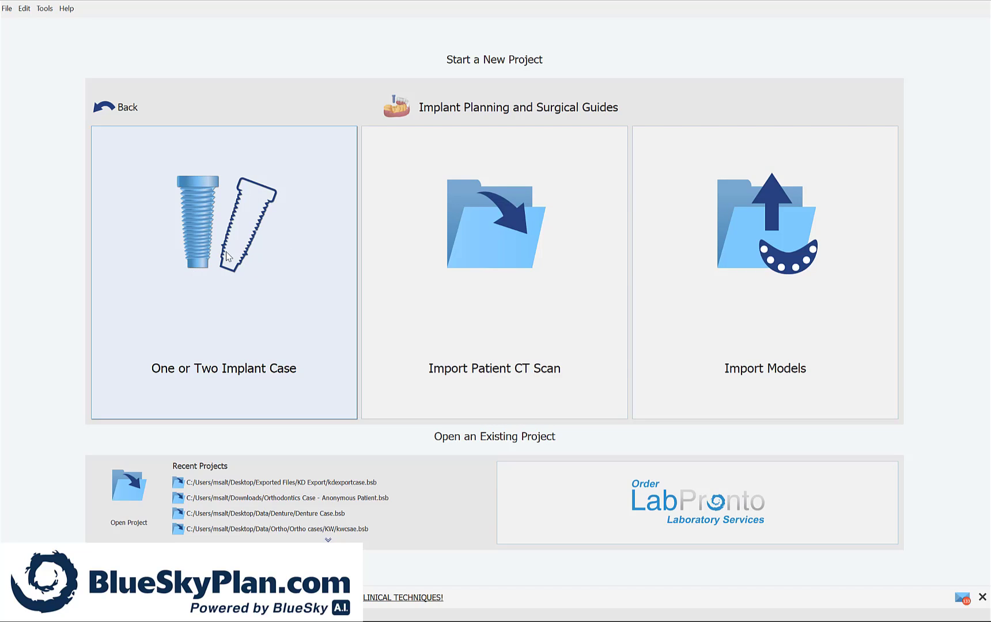
left_click(230, 256)
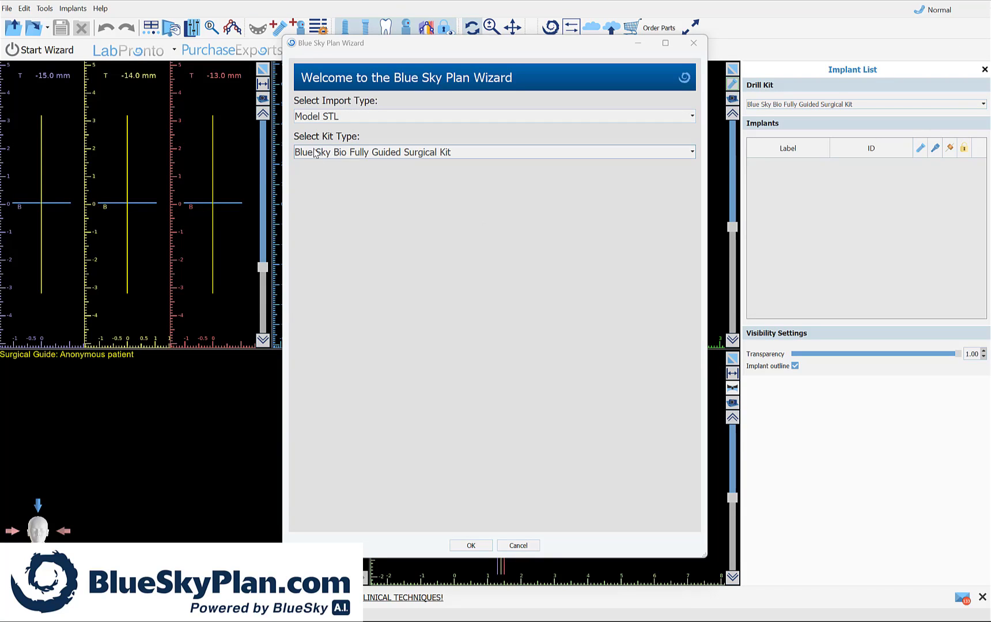
left_click(346, 117)
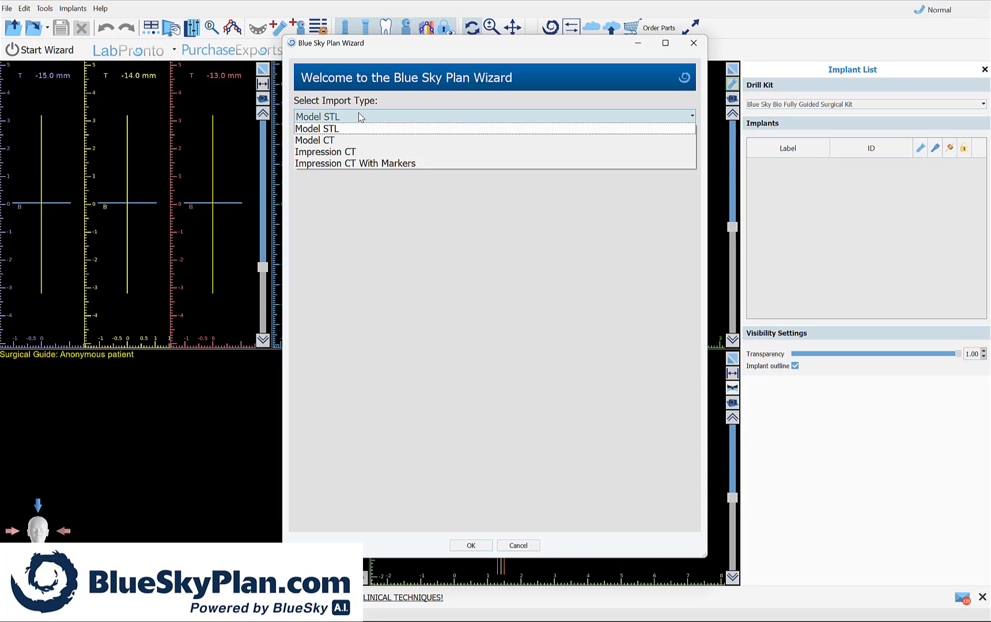
left_click(388, 114)
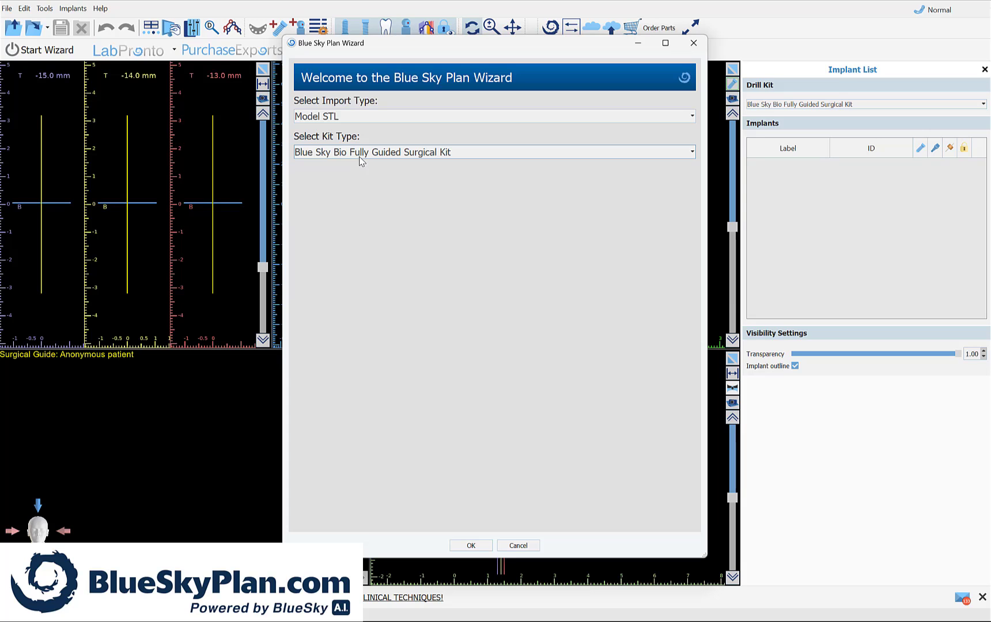
left_click(359, 157)
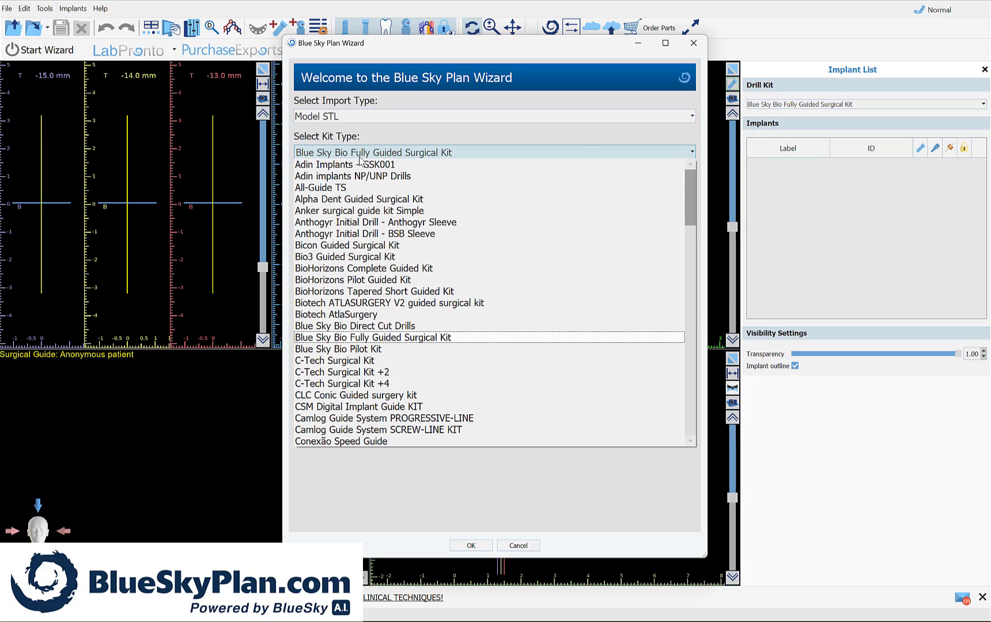
left_click(359, 157)
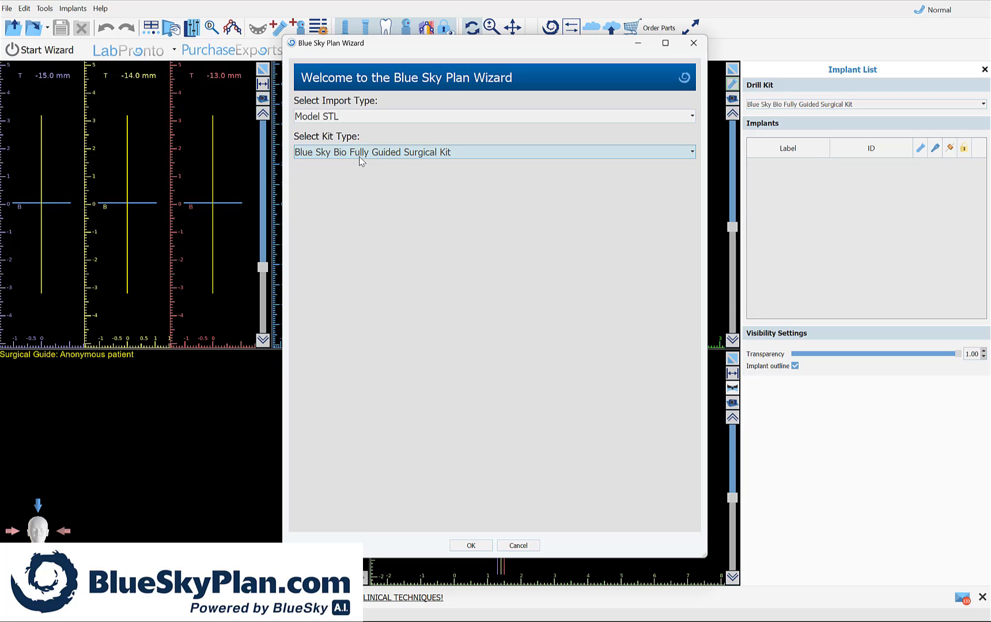
left_click(360, 152)
left_click(359, 152)
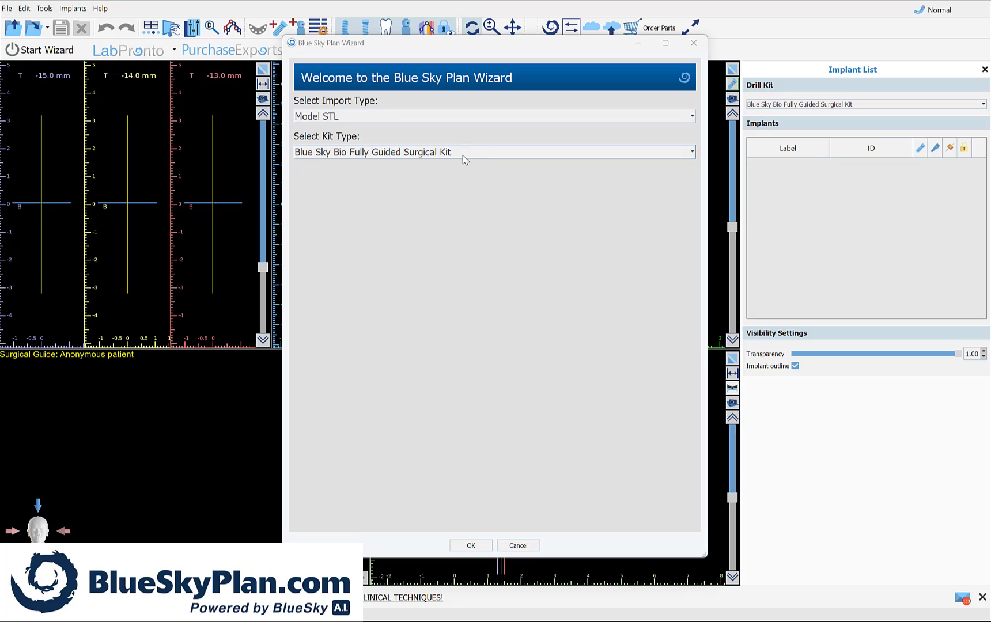
left_click(468, 546)
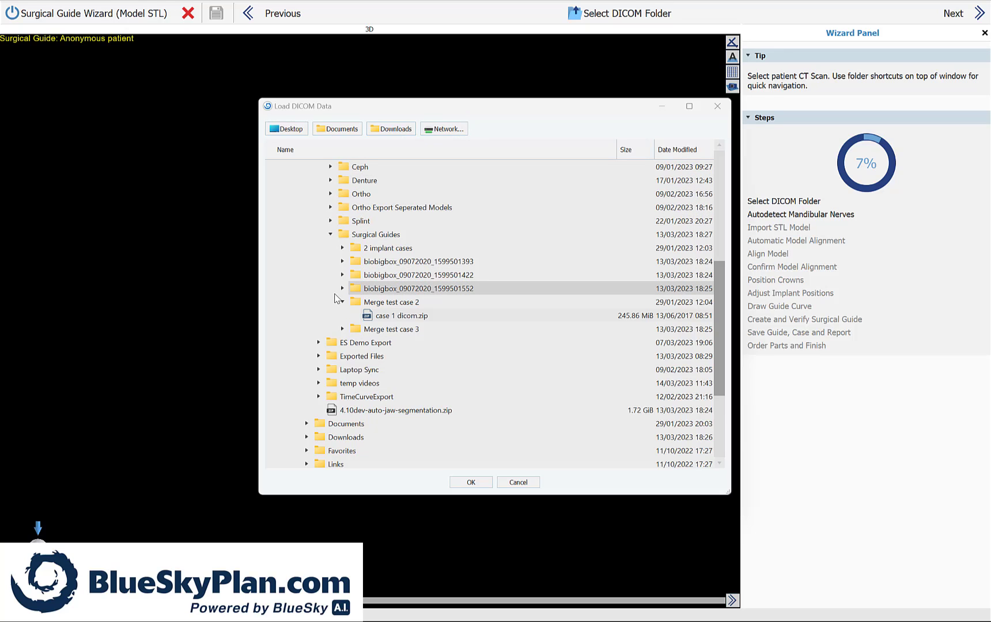
Step: Load the patient CT scan case 1 dicom.zip from the Merge test case 2 folder
scroll(338, 294, "up", 1)
scroll(340, 294, "down", 1)
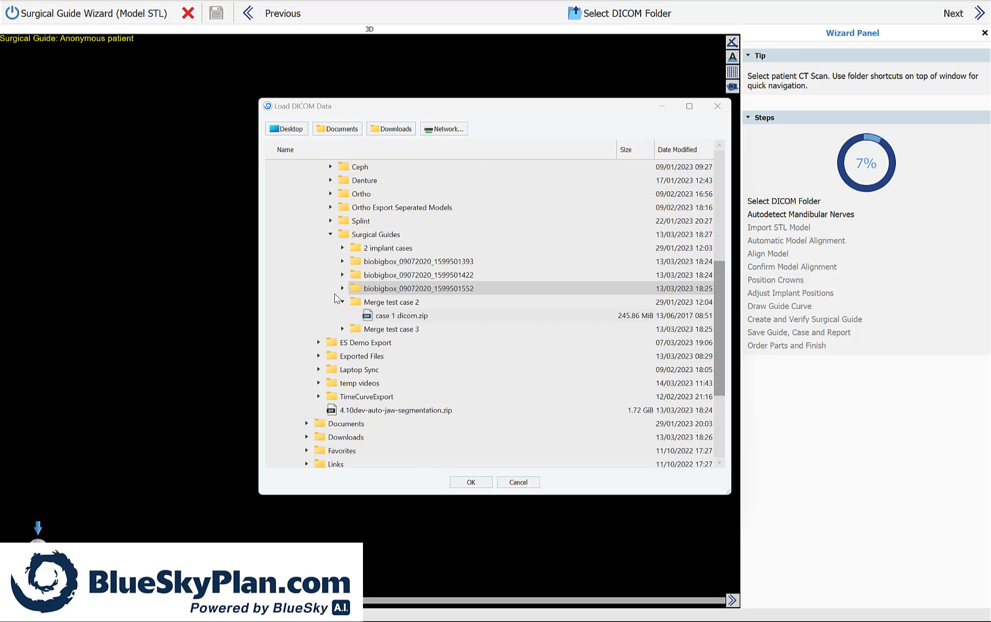
left_click(387, 321)
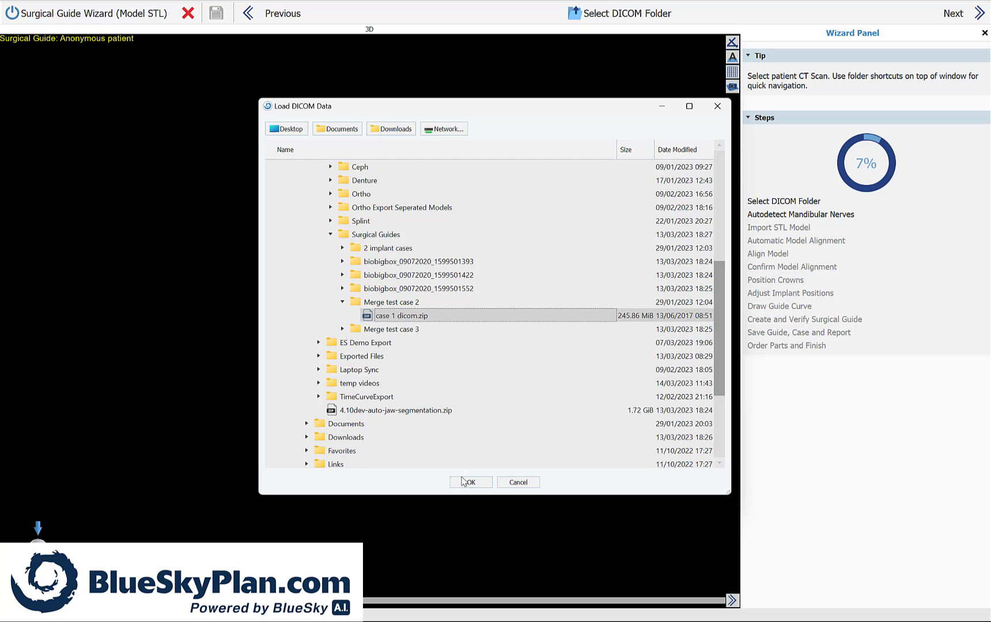
left_click(470, 483)
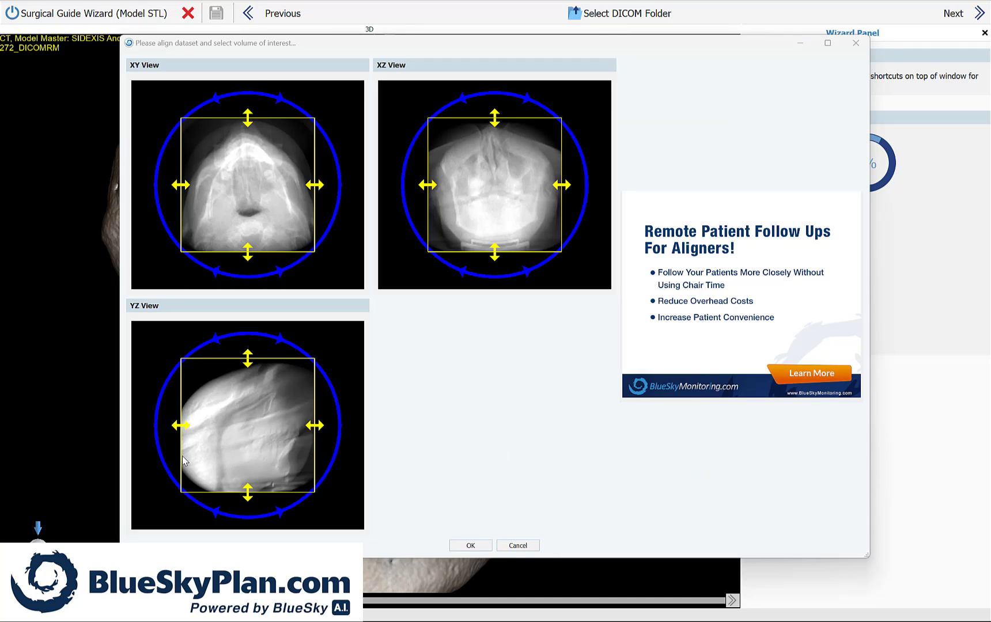
Step: Crop the scan's volume of interest to exclude the region behind the jaws and the area above the upper teeth
left_click_drag(183, 461, 219, 453)
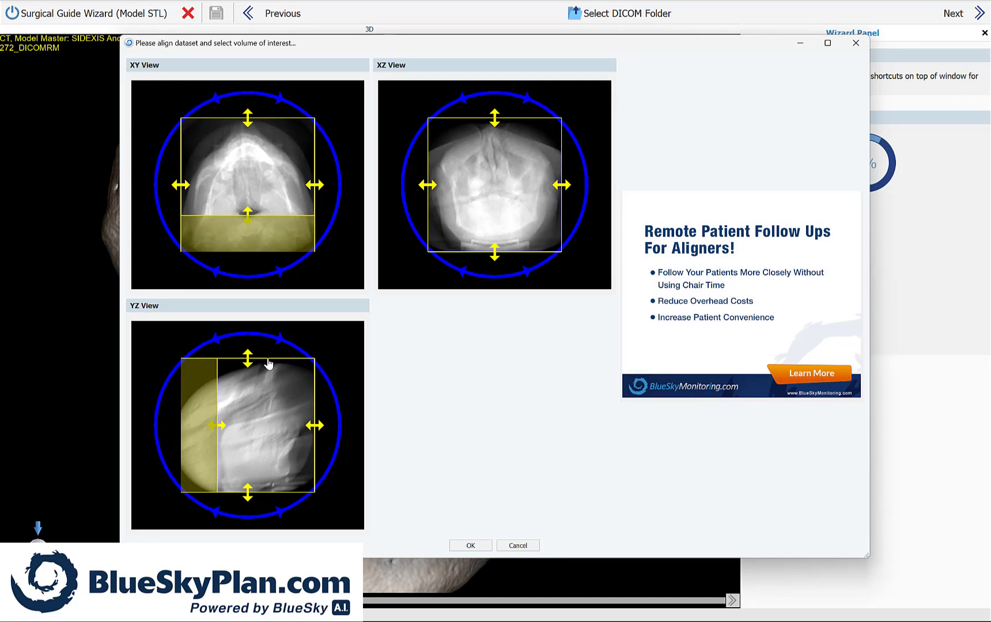
left_click_drag(268, 363, 268, 417)
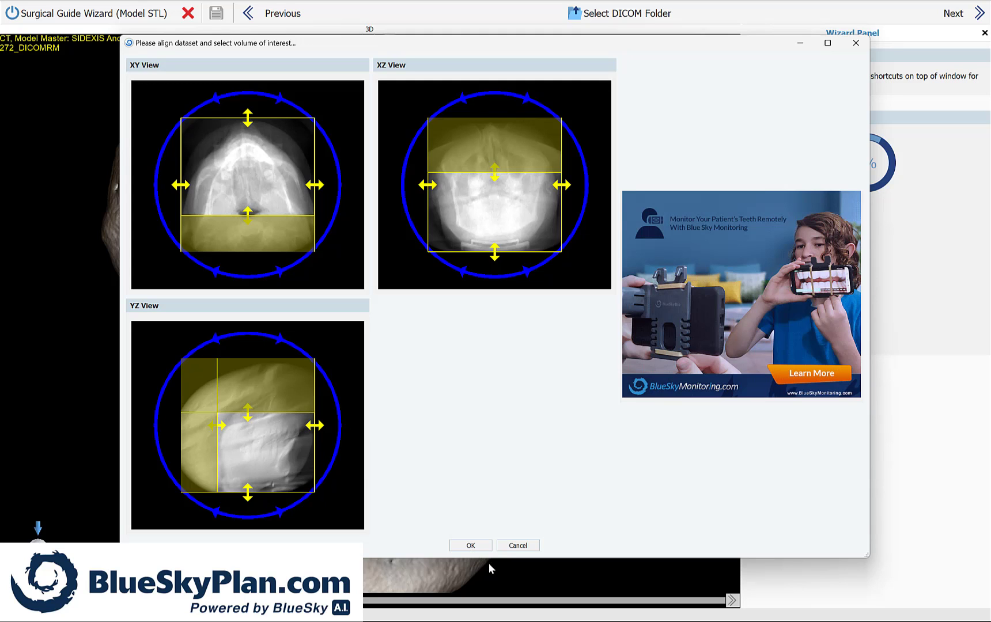
left_click(471, 545)
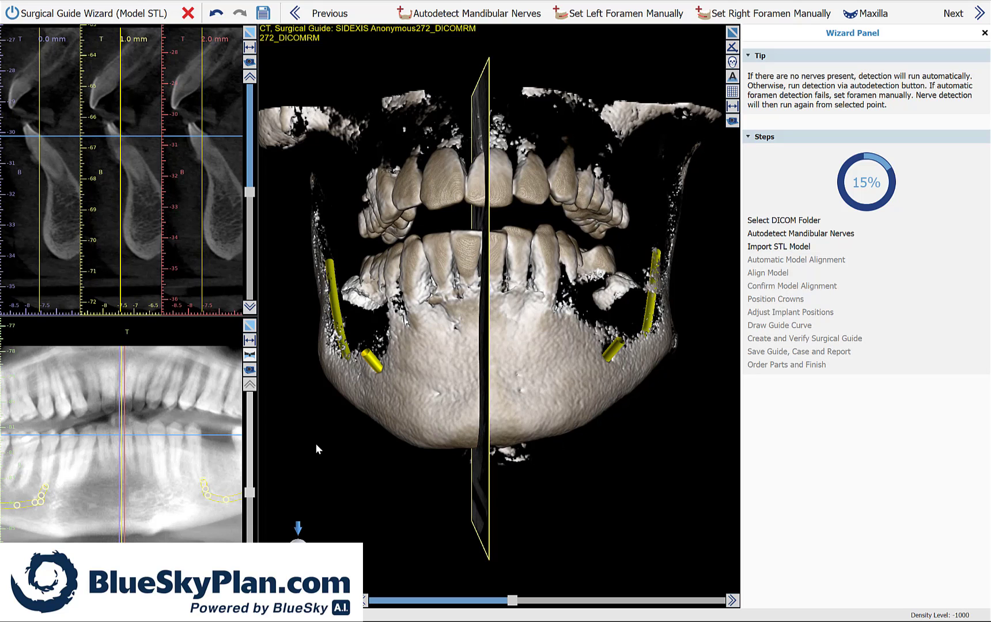
Step: Check the detected mandibular nerves in the 3D view and cross-sections, and proceed to the STL model import
mouse_move(319, 443)
left_mouse_down()
mouse_move(352, 430)
mouse_move(328, 447)
left_mouse_up()
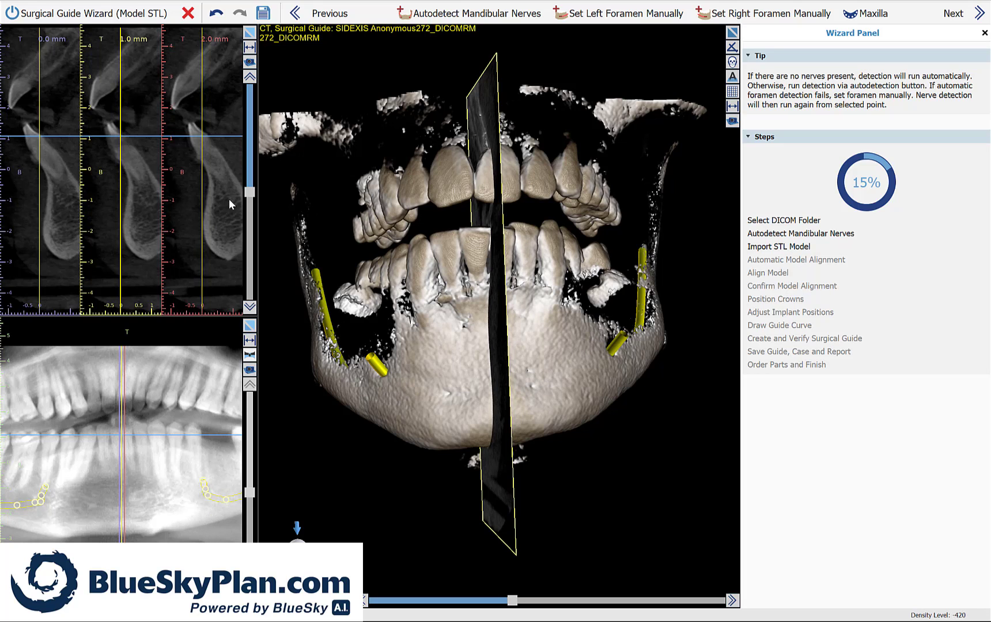
left_click_drag(251, 195, 240, 261)
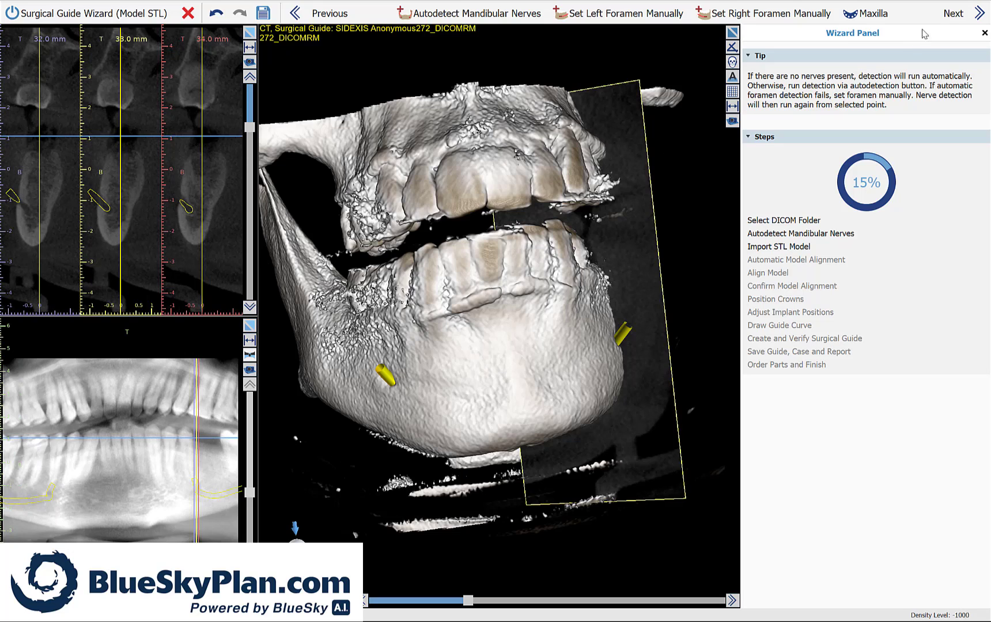
left_click(953, 13)
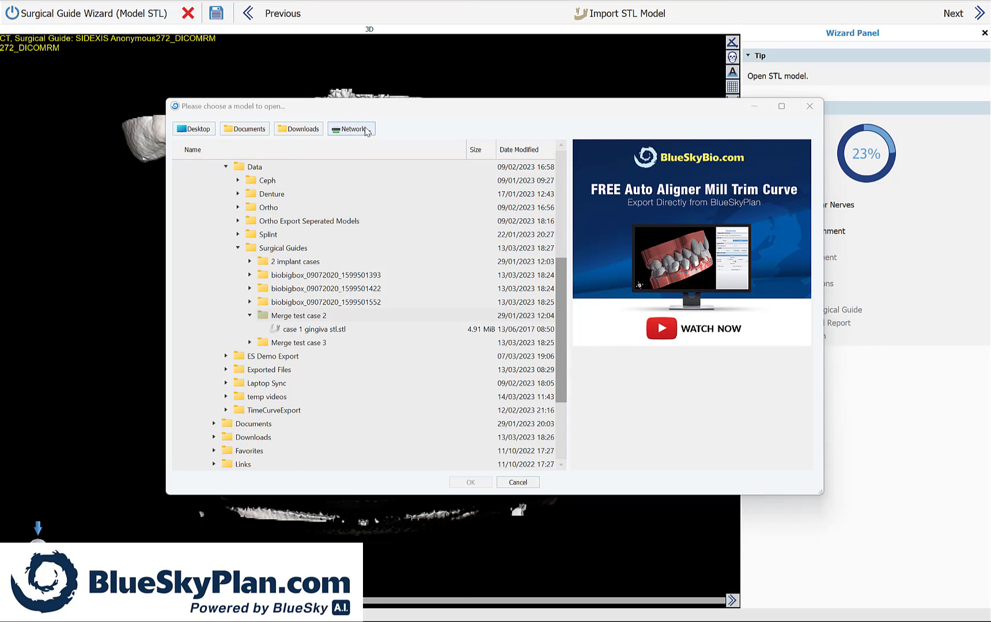
Step: Preview and import the model case 1 gingiva stl.stl from the Merge test case 2 folder
left_click(339, 334)
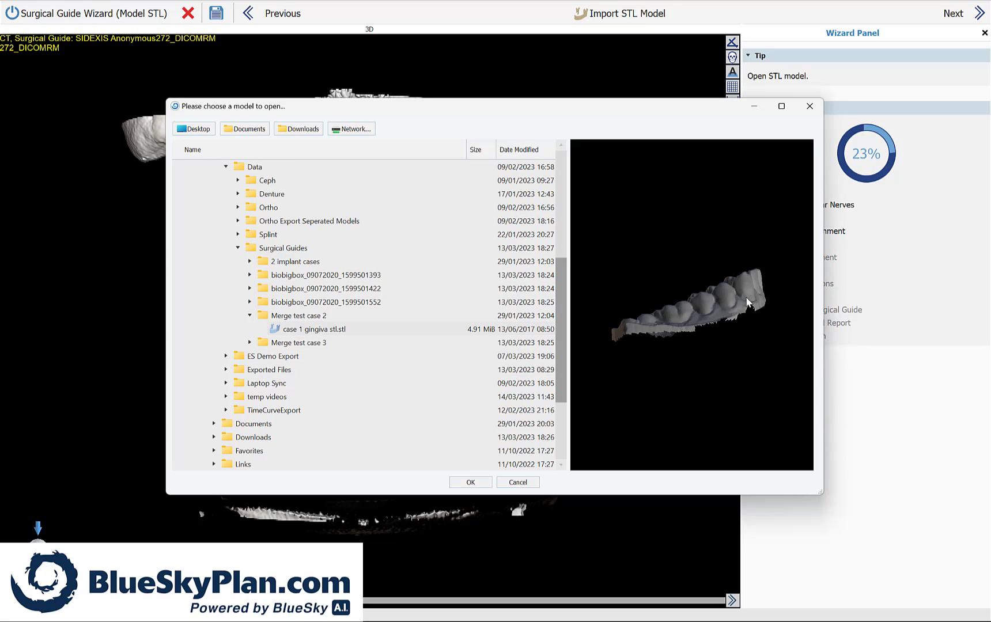
left_click_drag(746, 302, 617, 389)
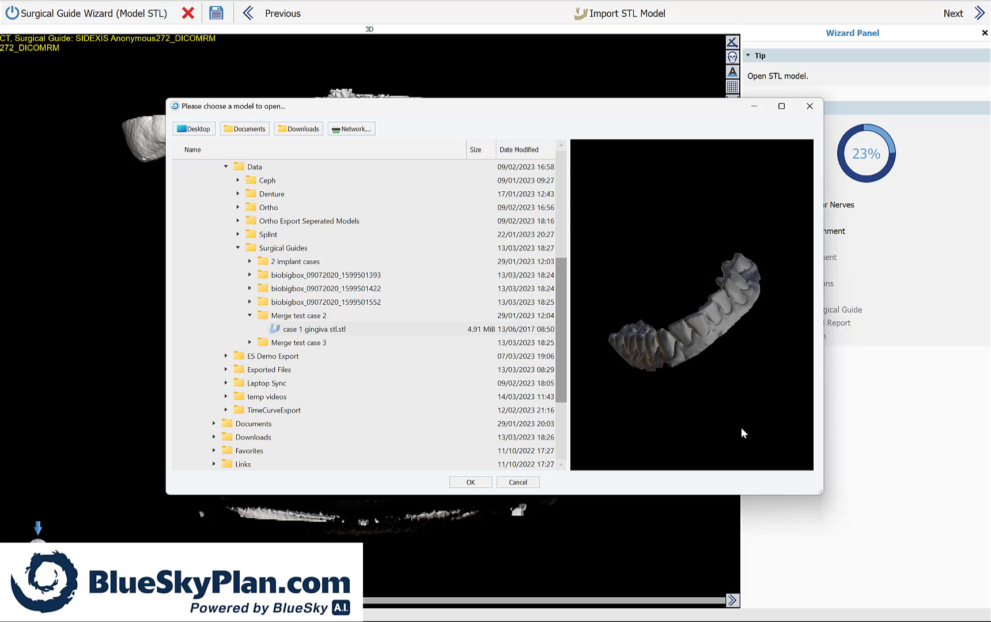
scroll(730, 400, "up", 3)
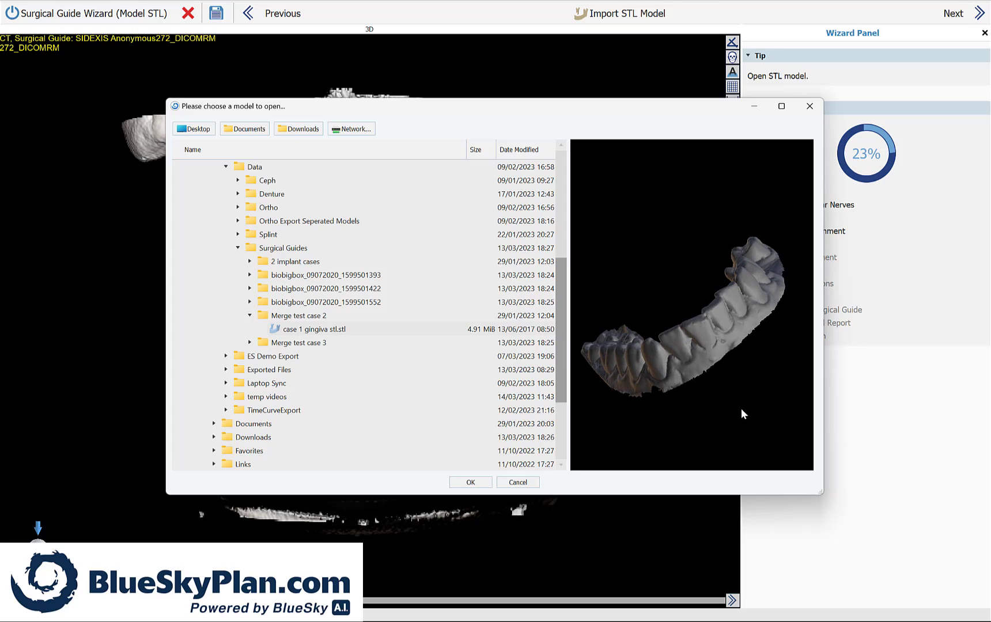
scroll(741, 414, "down", 1)
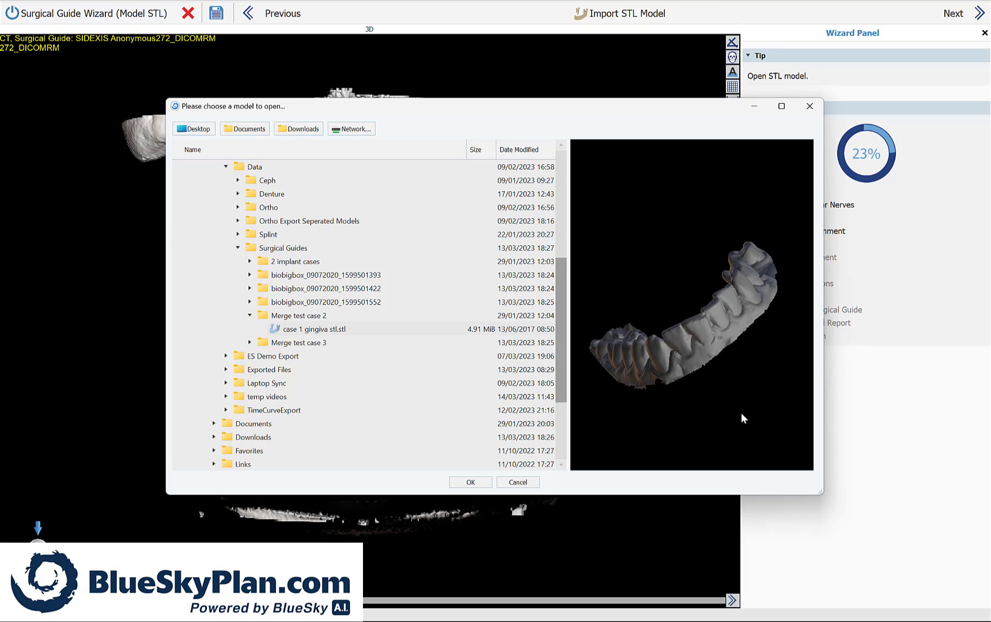
left_click(337, 329)
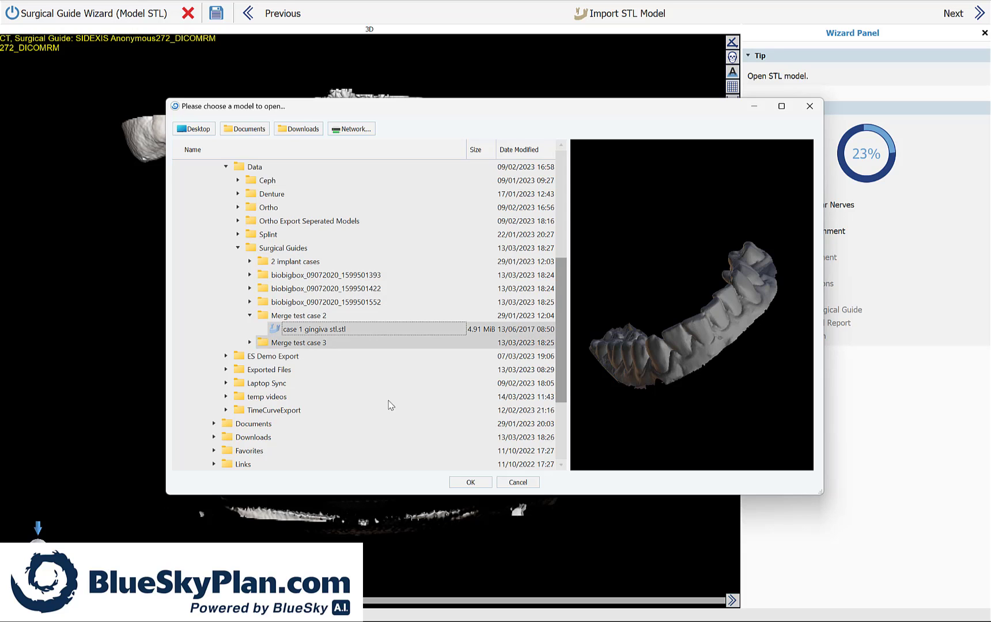
left_click(470, 482)
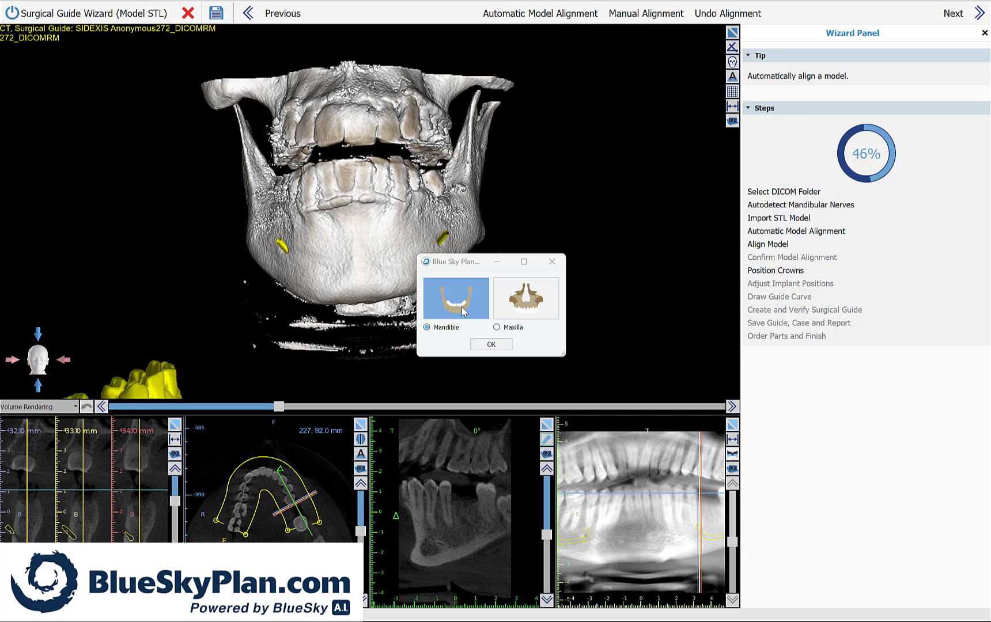
Step: Align the imported model automatically to the mandible and inspect its fit against the CT scan
left_click(491, 346)
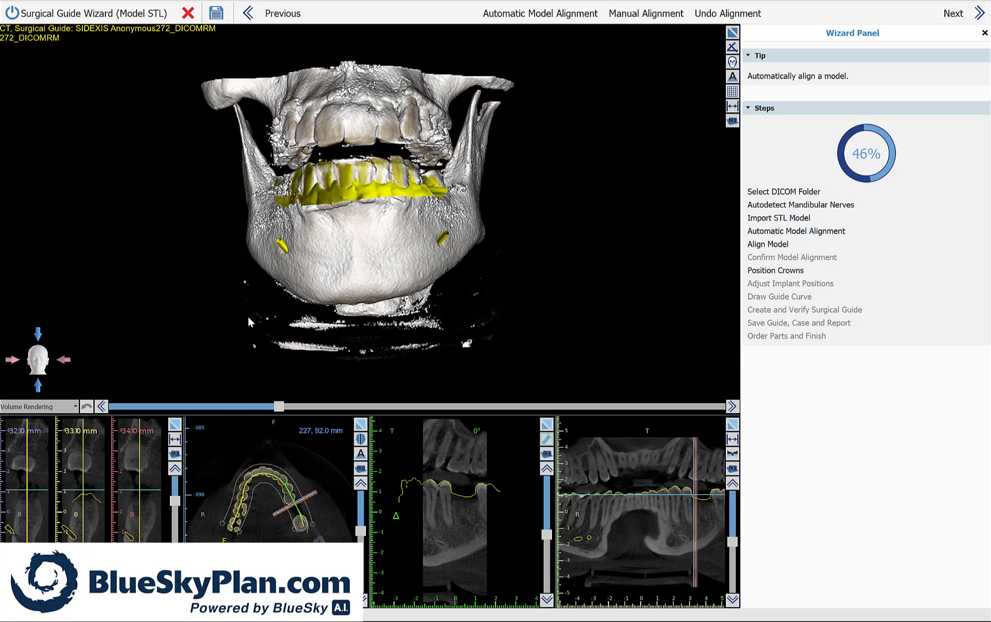
left_click_drag(245, 316, 206, 366)
scroll(273, 529, "up", 2)
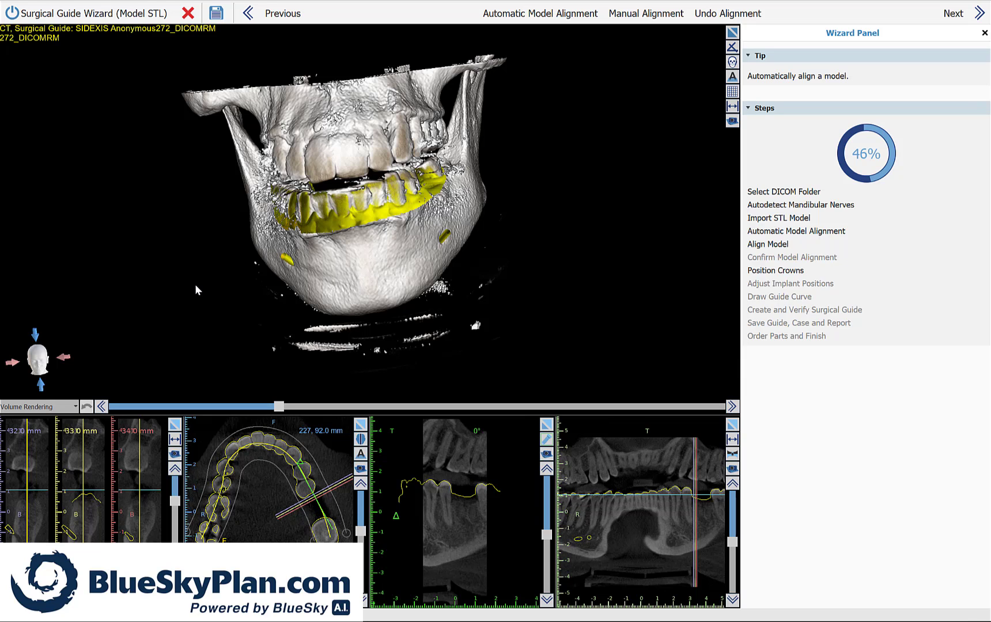
left_click_drag(232, 282, 242, 284)
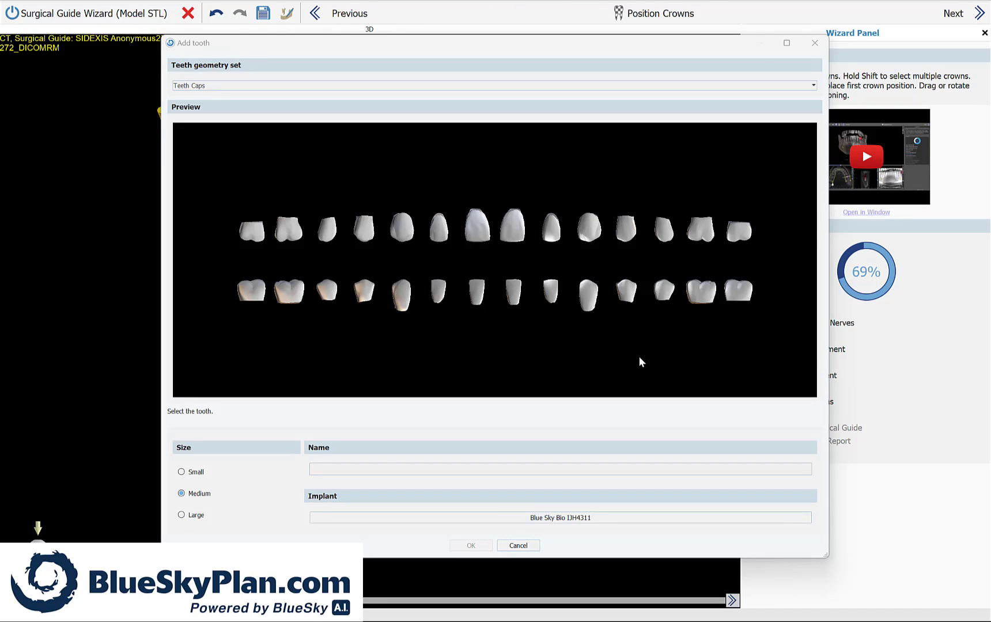
Step: Add a medium Left Mandibular First Molar crown with the BIO | Max IJH4311 implant, 4.30 platform and 11.50 mm length
left_click(702, 294)
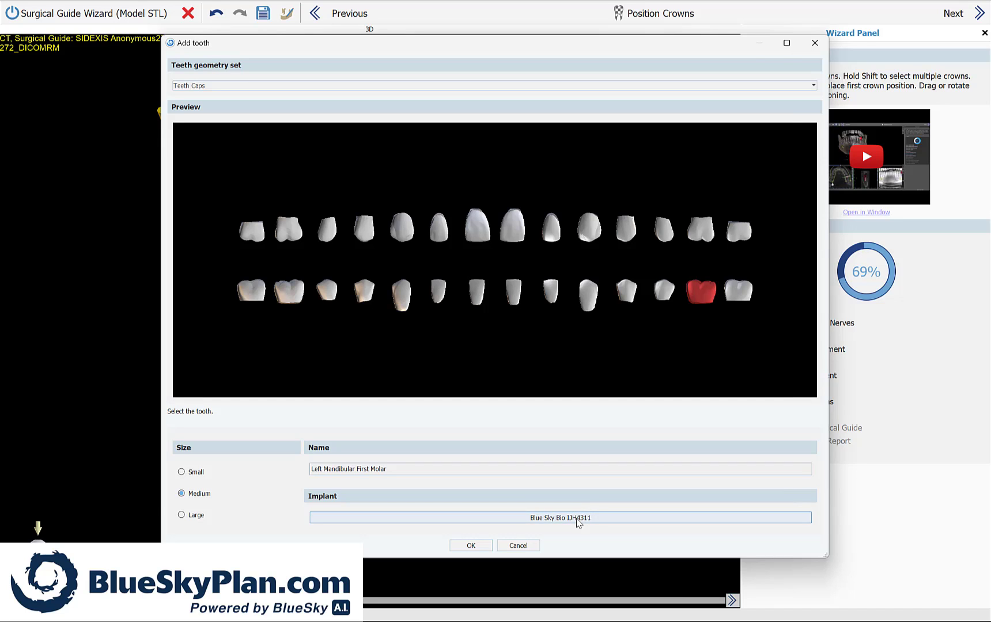
left_click(578, 522)
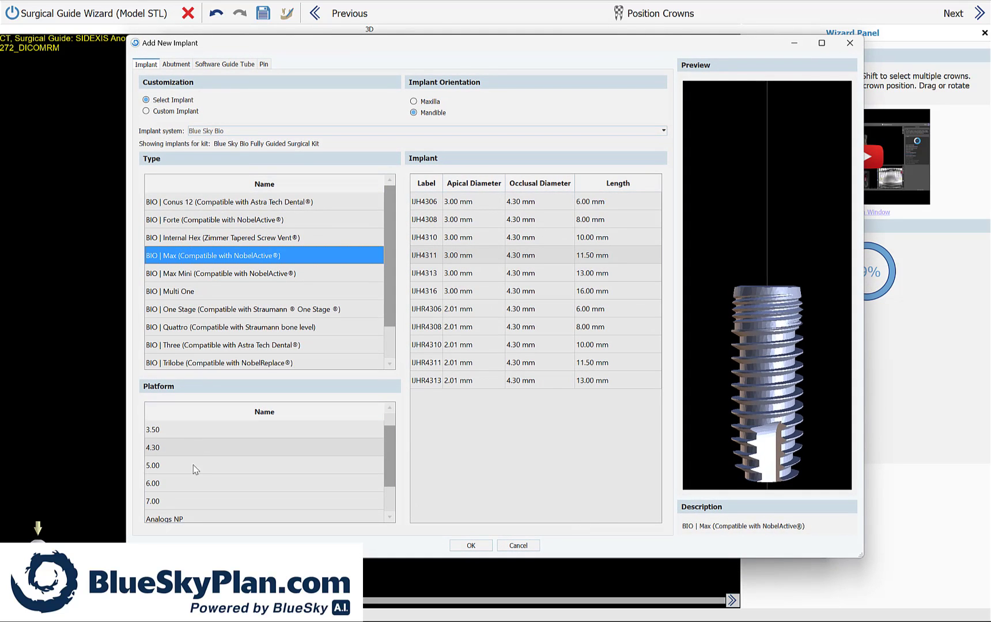
left_click(175, 447)
left_click(426, 257)
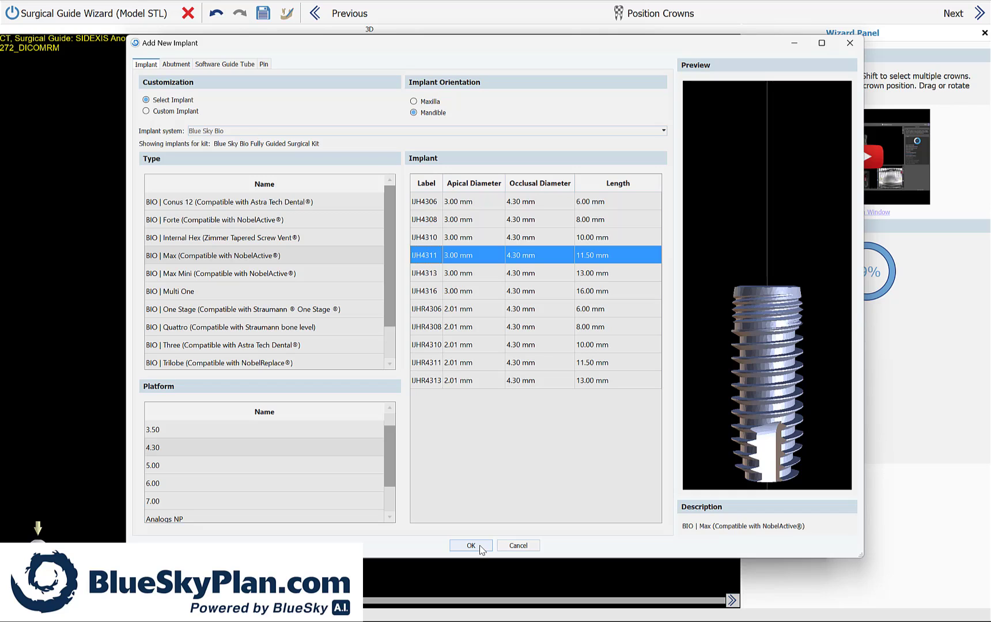
left_click(480, 546)
left_click(482, 546)
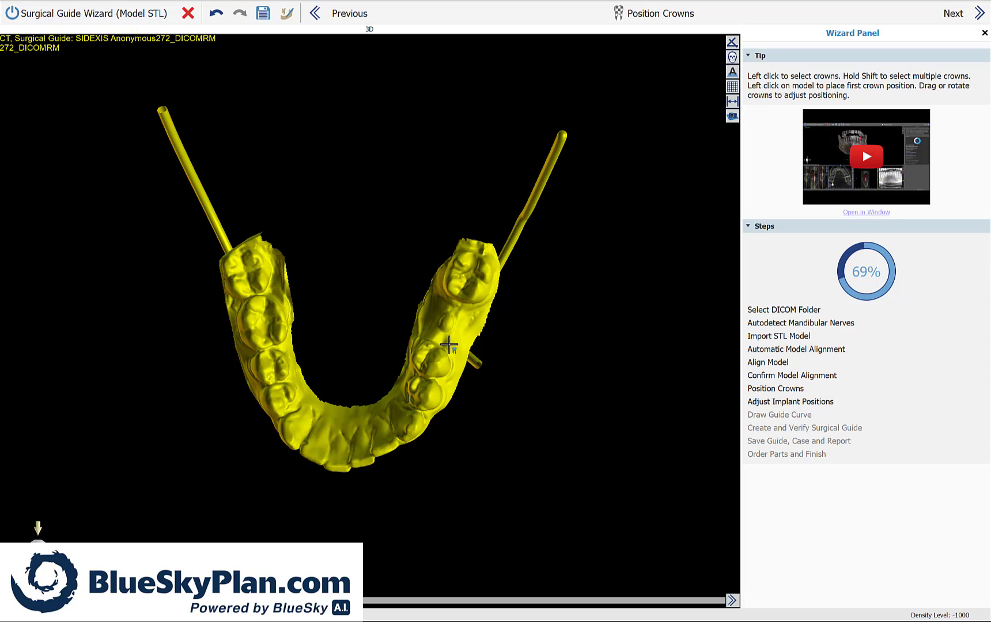
Step: Place the crown and its implant in the gap ahead of the left rear molar and proceed to implant position adjustment
left_click(449, 345)
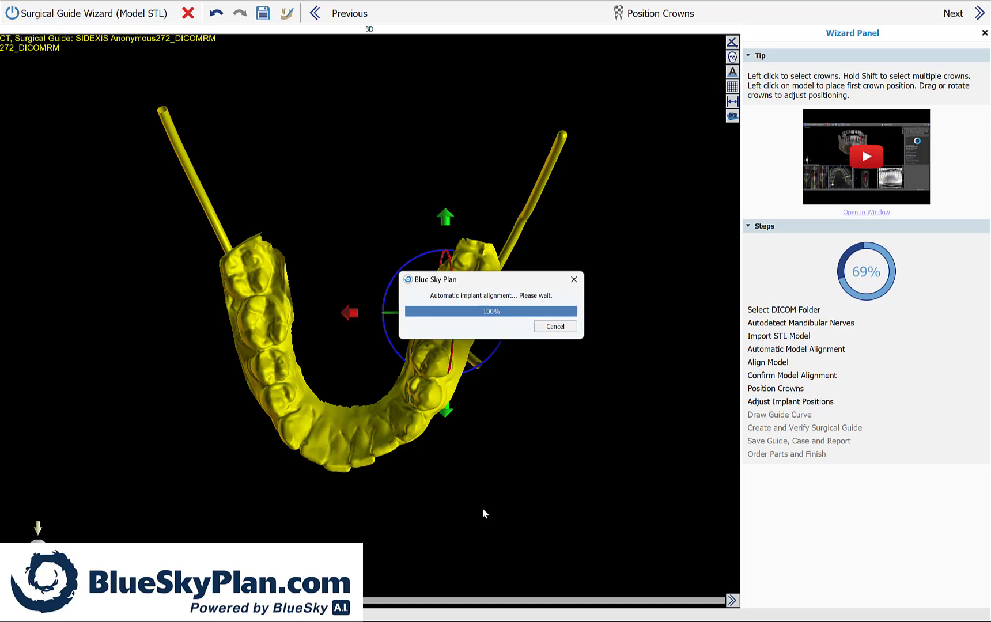
left_click_drag(582, 536, 416, 486)
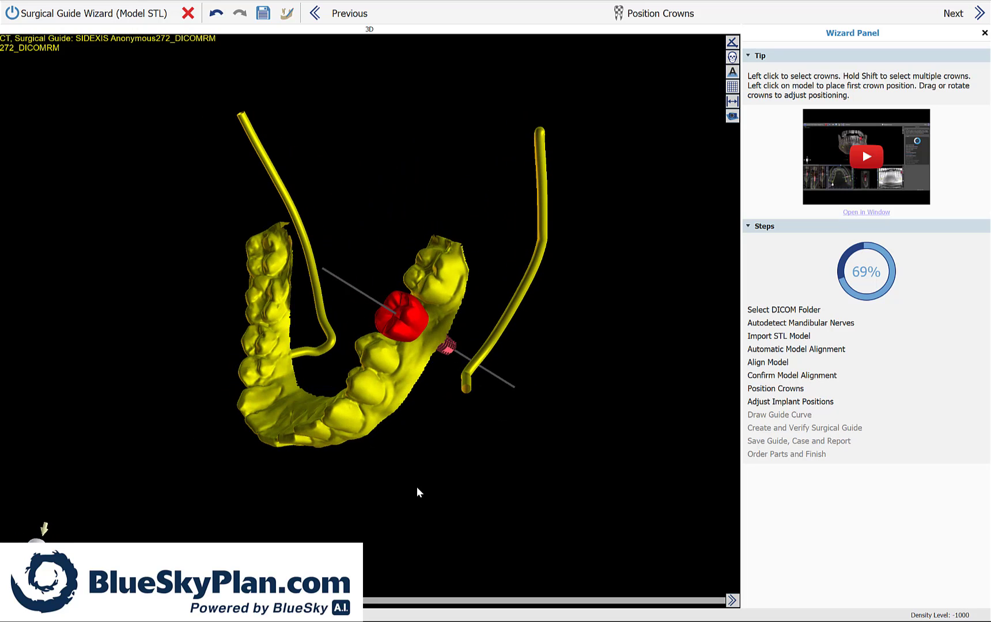
left_click(954, 14)
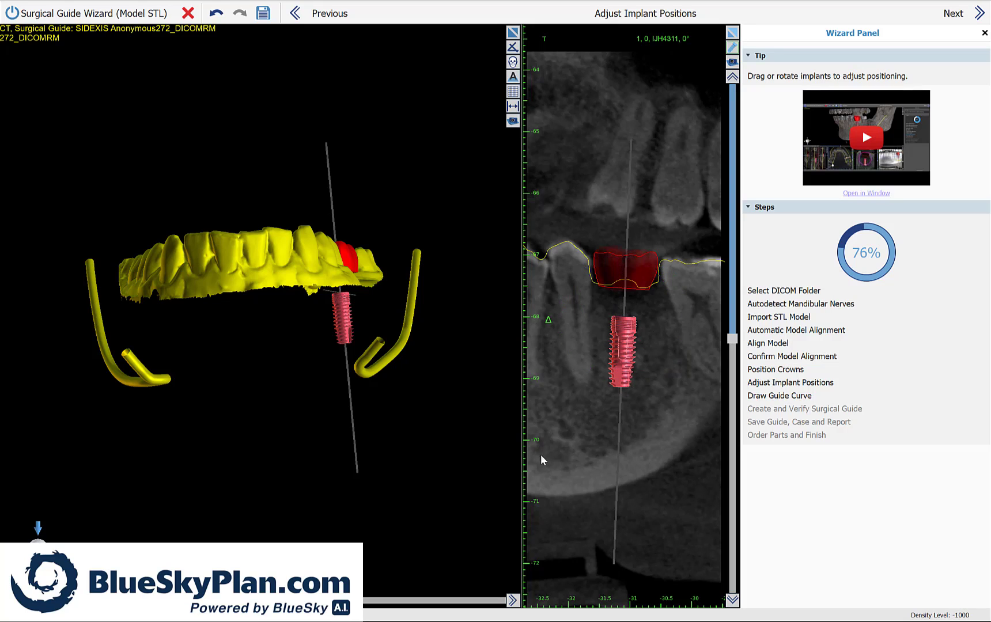
Step: Try tilting the implant's axis upright in the cross-section view and undo the adjustment
scroll(565, 430, "up", 2)
scroll(570, 444, "down", 1)
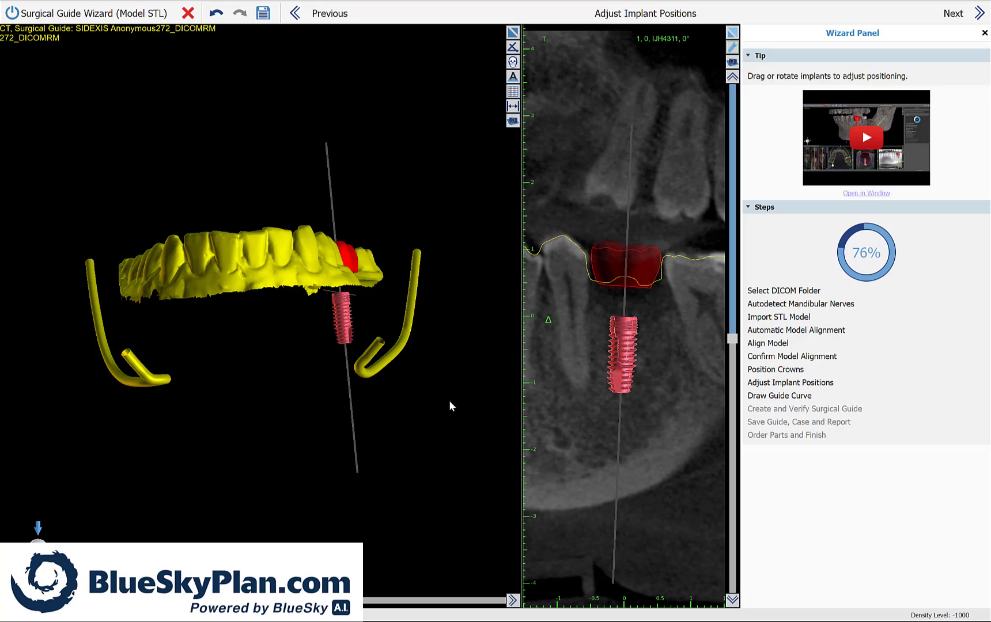
left_click_drag(449, 403, 521, 404)
left_click_drag(740, 336, 735, 359)
mouse_move(641, 366)
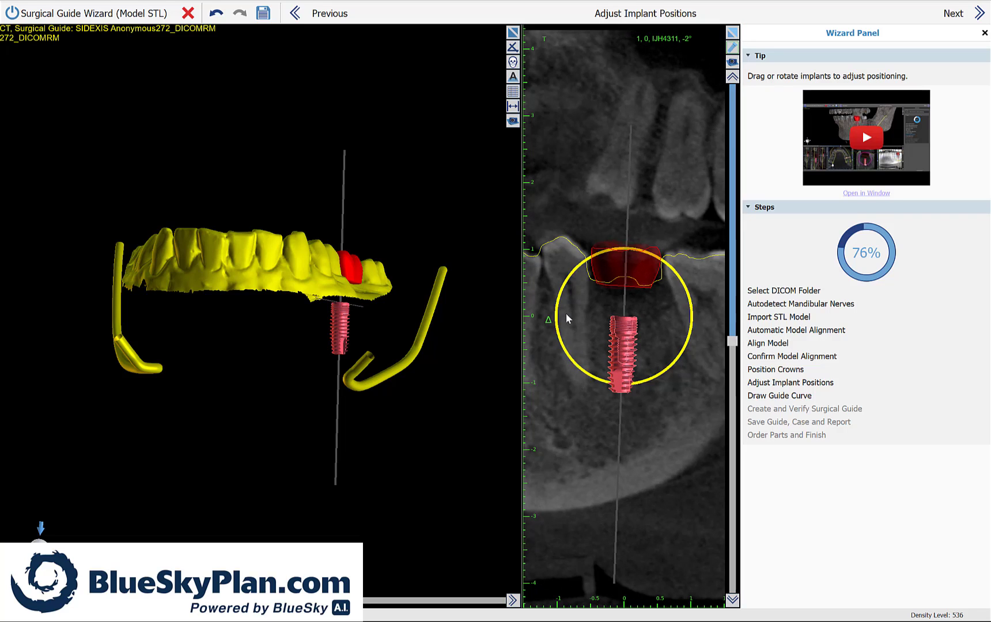
mouse_move(598, 384)
left_mouse_down()
mouse_move(610, 391)
mouse_move(586, 394)
mouse_move(598, 392)
left_mouse_up()
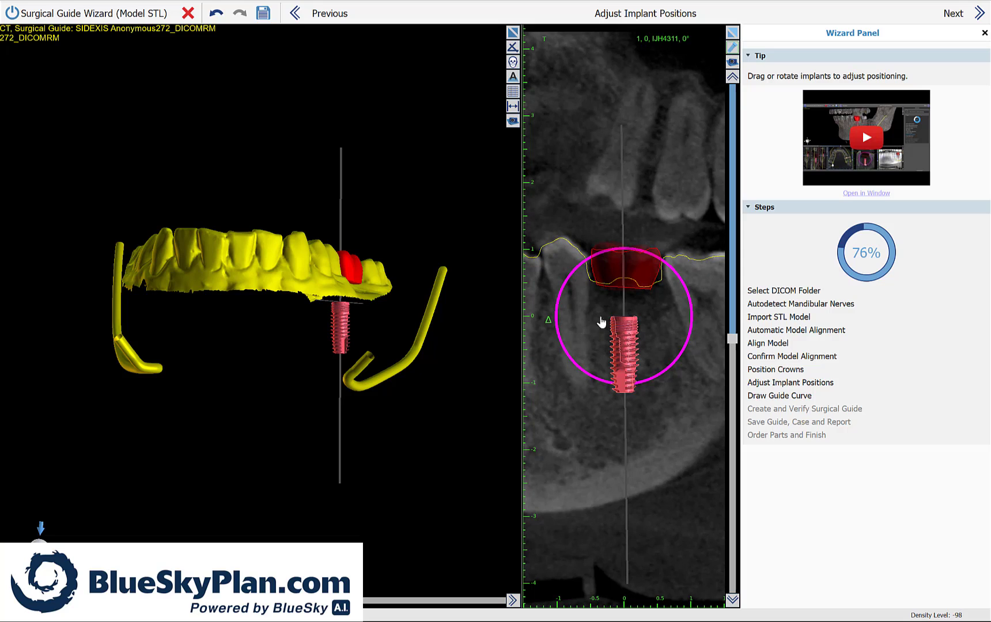
left_click(218, 14)
left_click(218, 14)
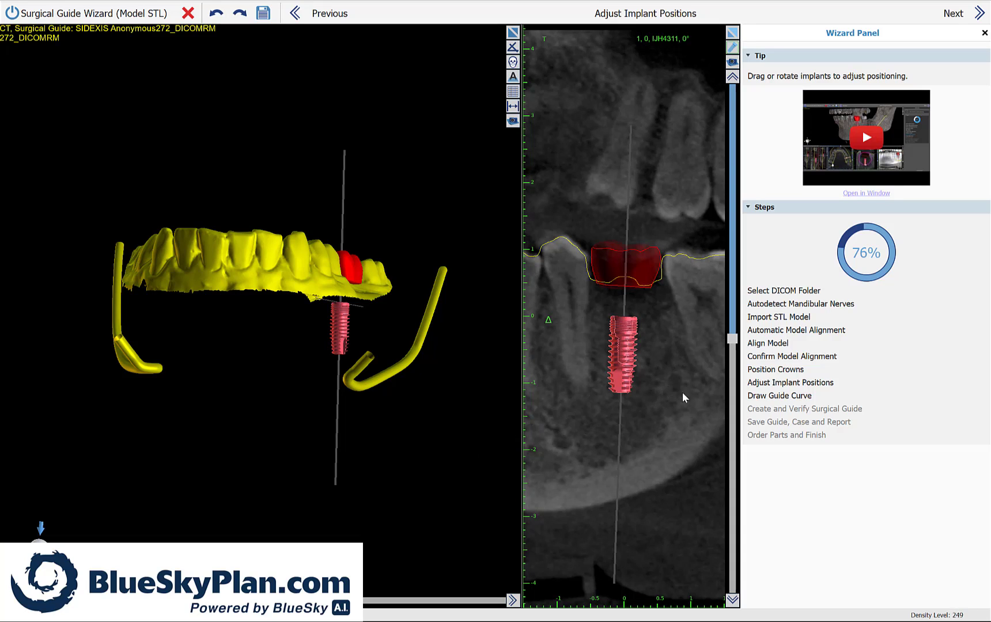
Step: Review the replacement options for the placed implant and keep BIO | Max IJH4311 with 4.30 platform and 11.50 mm length
left_click(623, 368)
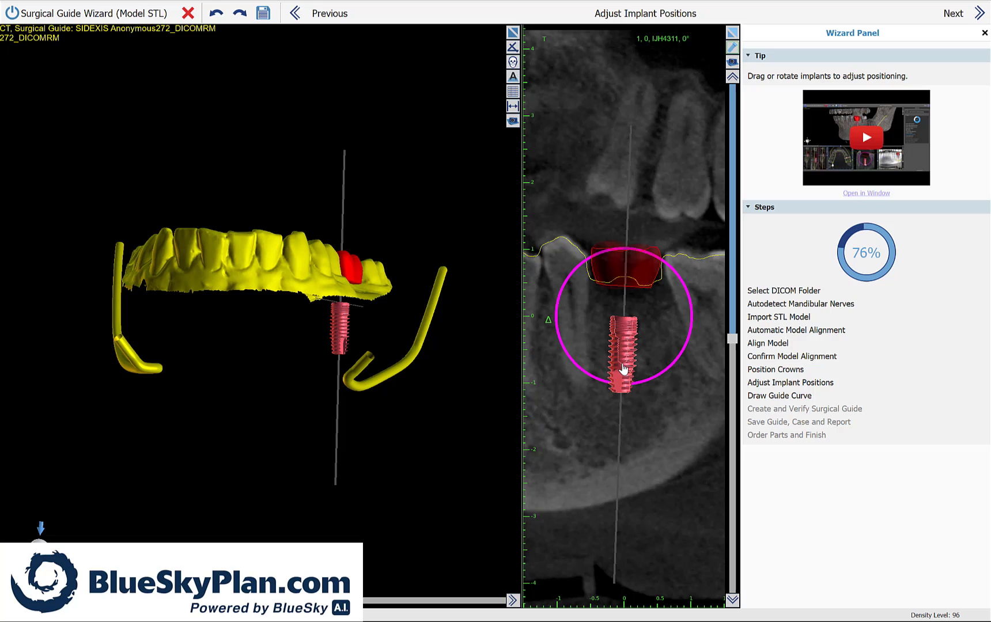
right_click(623, 369)
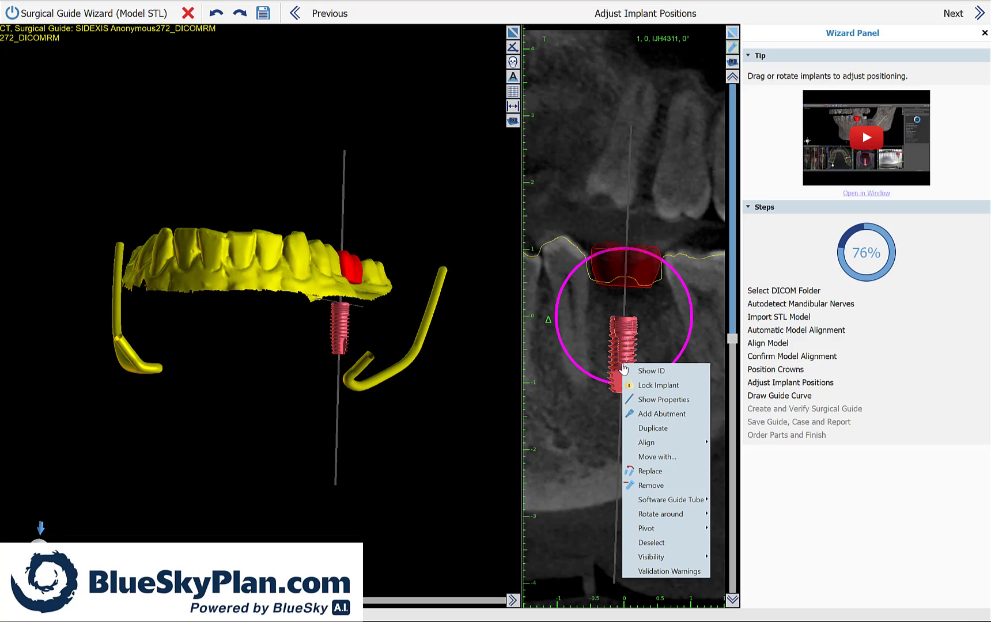
left_click(666, 468)
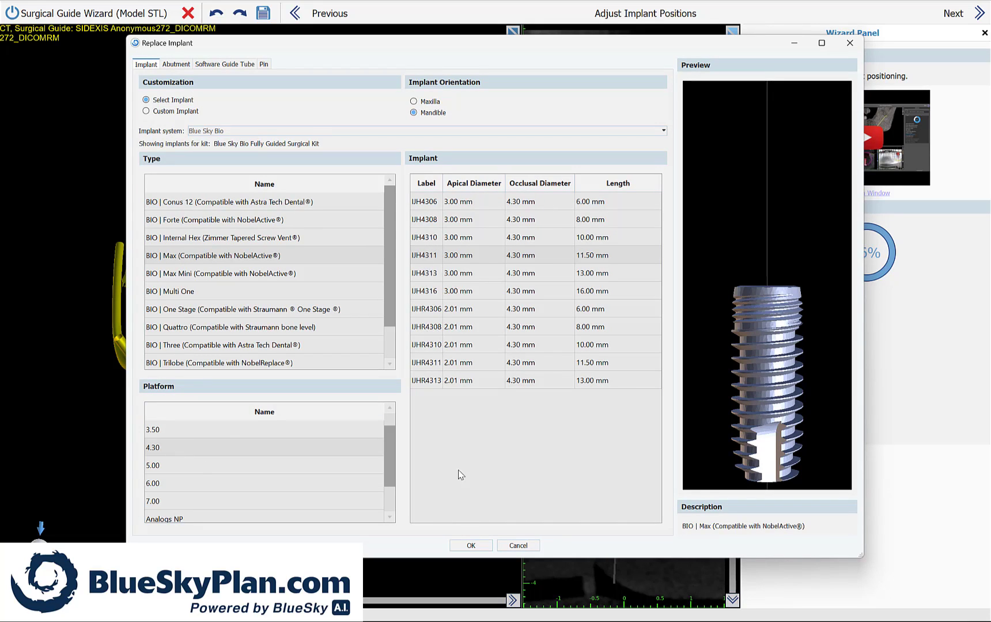
left_click(471, 546)
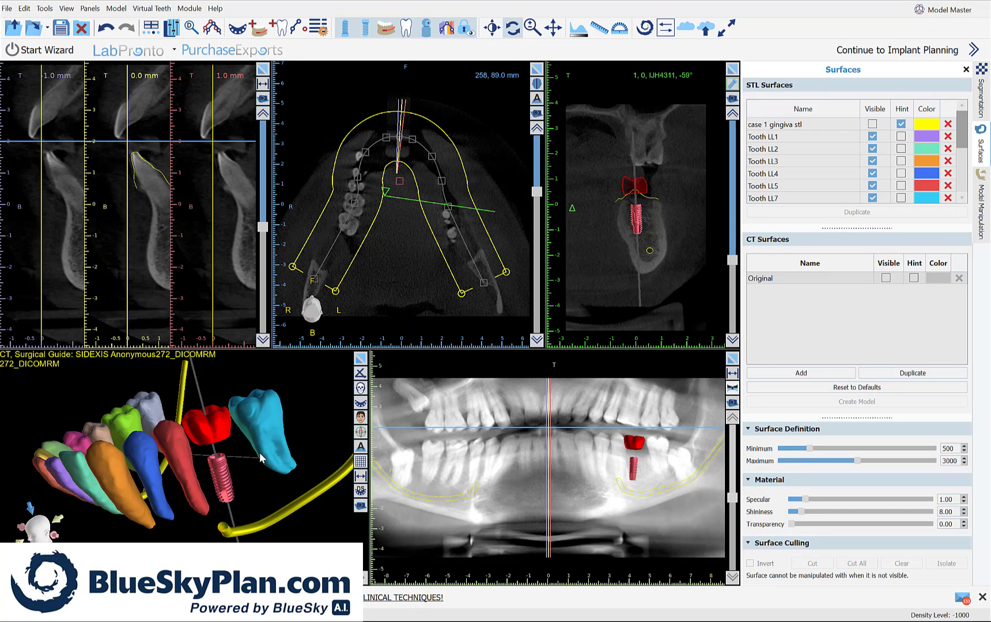
Step: Maximize the 3D view and examine the segmented lower teeth and roots around the crown, implant and left nerve
left_click(222, 459)
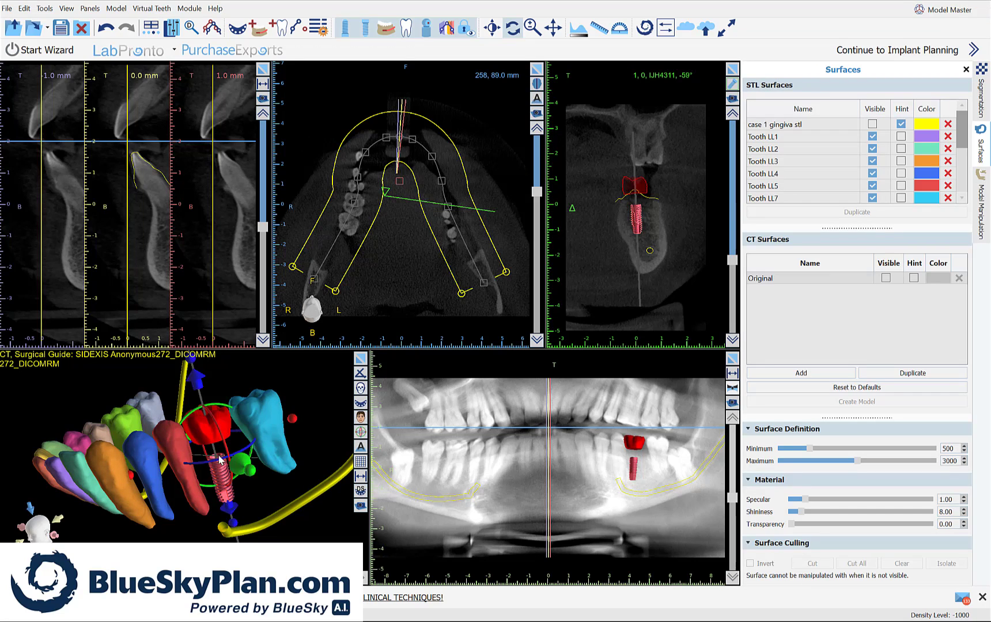
left_click(362, 359)
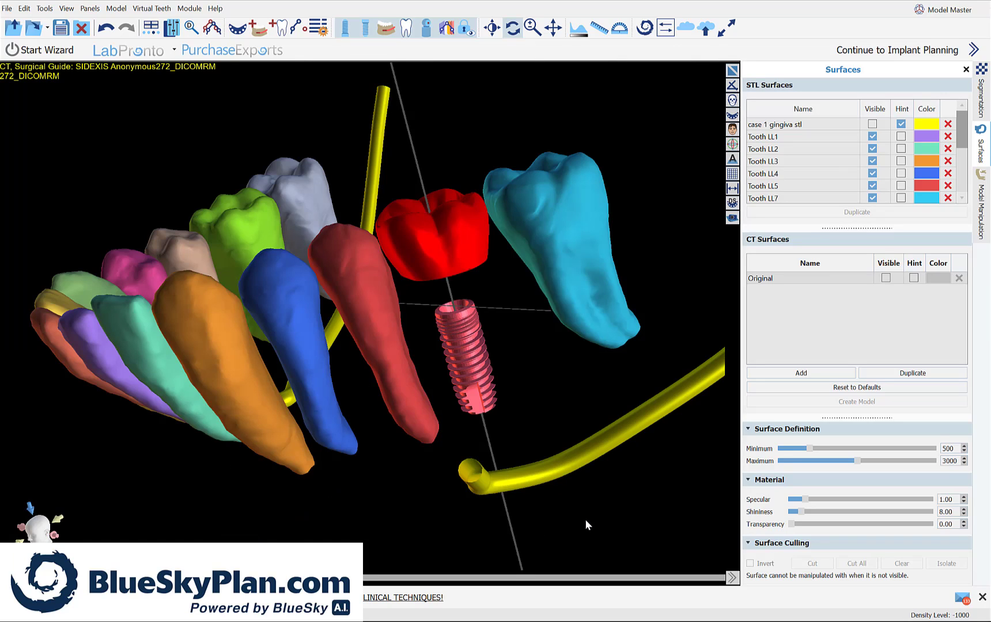
left_click_drag(586, 521, 590, 537)
left_click(405, 294)
left_click_drag(338, 518, 263, 466)
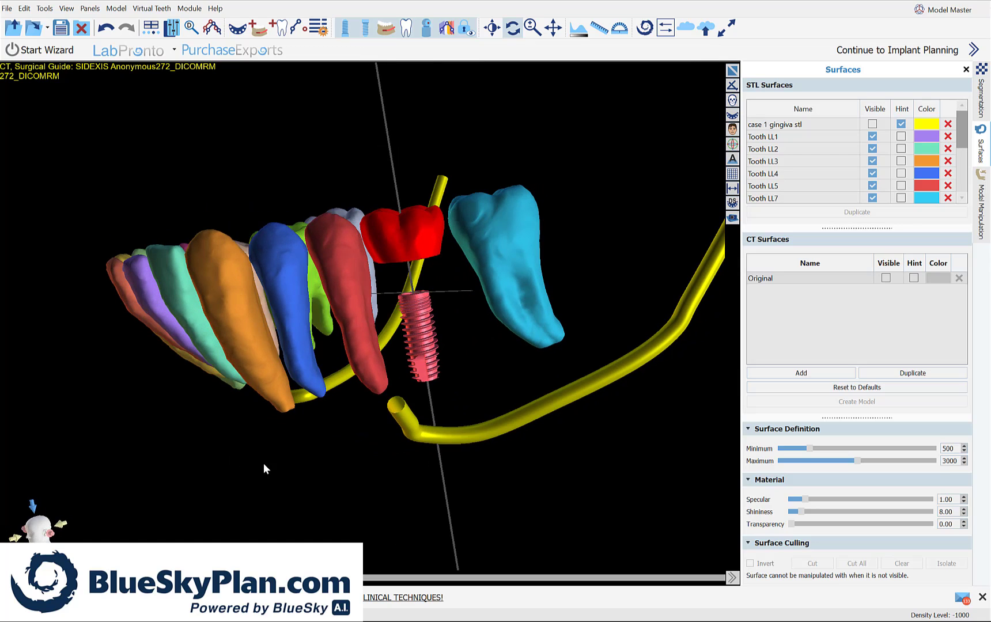
Step: Show the Mandible Model surface together with the segmented teeth
left_click_drag(962, 143, 973, 190)
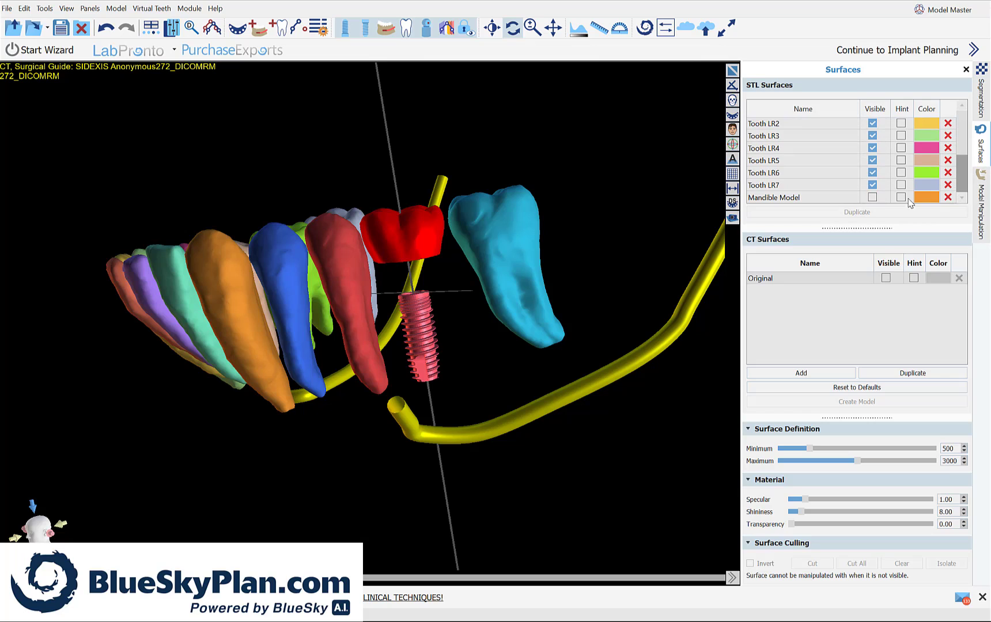
left_click(872, 197)
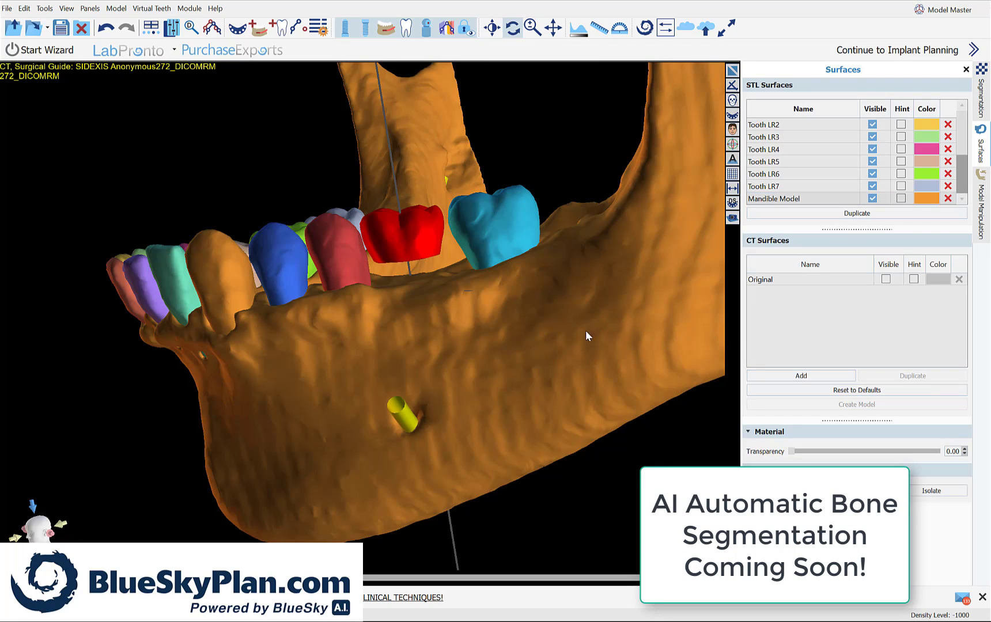
left_click_drag(628, 319, 661, 318)
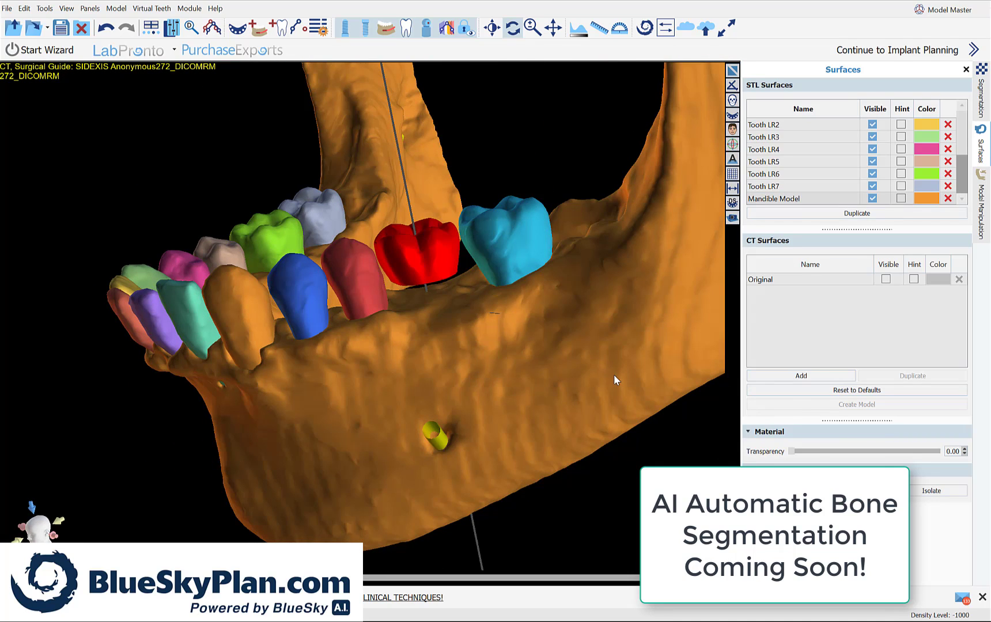
Step: Set the Mandible Model's transparency to 0.26 and examine the roots, implant and nerves inside the bone
left_click(789, 200)
left_click_drag(793, 452, 832, 466)
left_click_drag(657, 398, 678, 426)
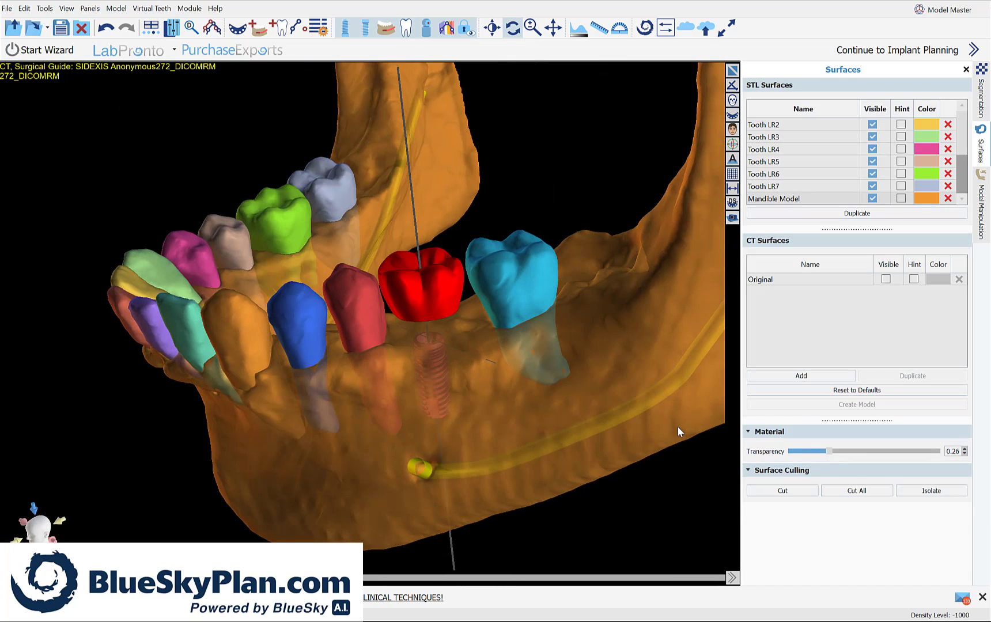
left_click_drag(320, 483, 345, 507)
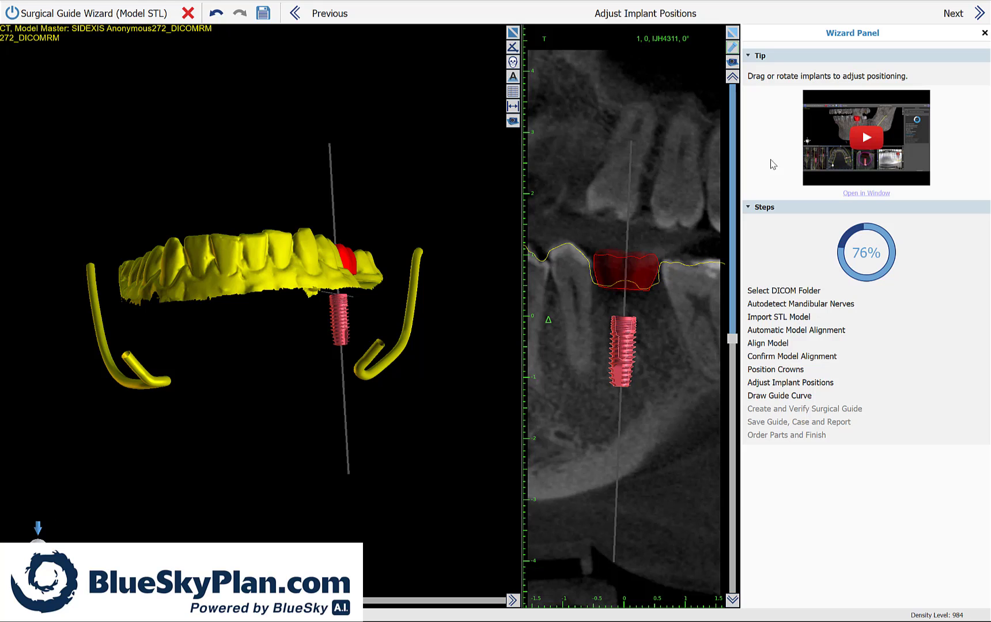
Step: Proceed to guide curve drawing and outline the cheek side of the lower left arch from the rear molar around the canine
left_click(969, 15)
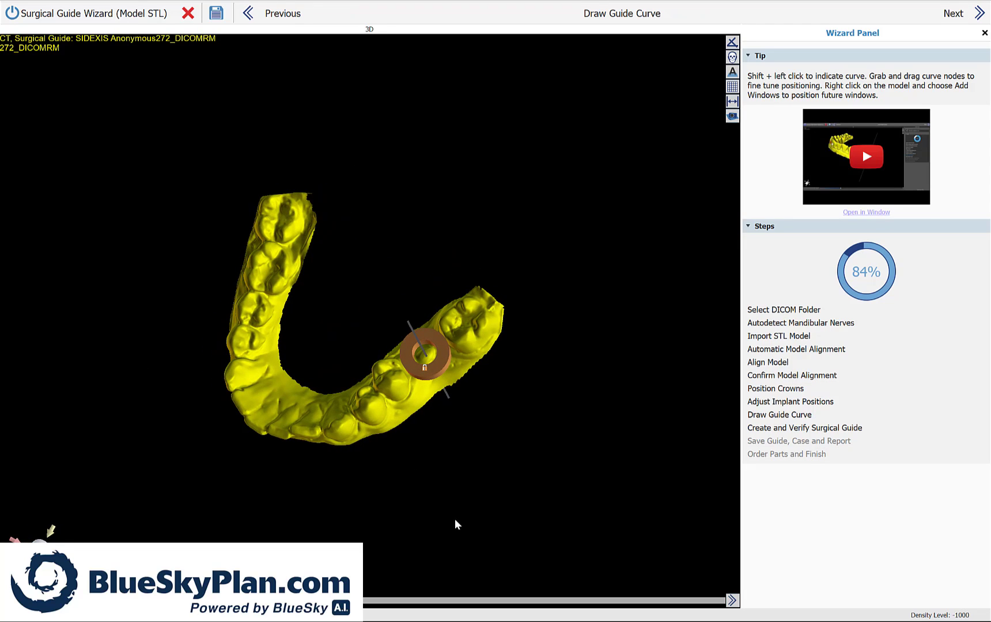
left_click_drag(458, 508, 404, 386)
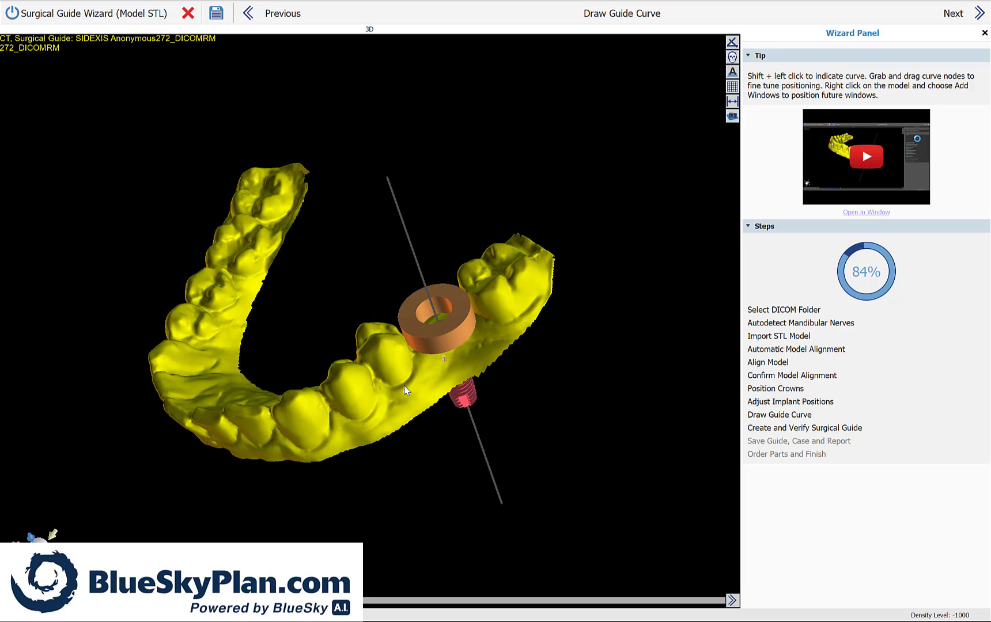
left_click_drag(404, 385, 404, 376)
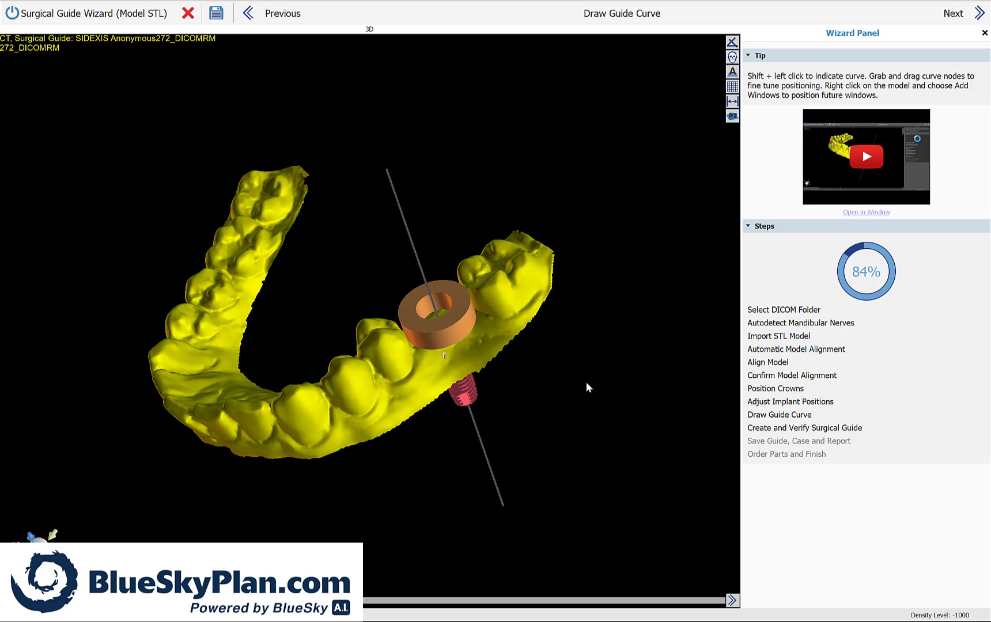
mouse_move(587, 381)
left_mouse_down()
mouse_move(521, 361)
mouse_move(571, 400)
mouse_move(490, 406)
mouse_move(506, 388)
mouse_move(491, 358)
mouse_move(523, 391)
mouse_move(569, 394)
mouse_move(575, 384)
left_mouse_up()
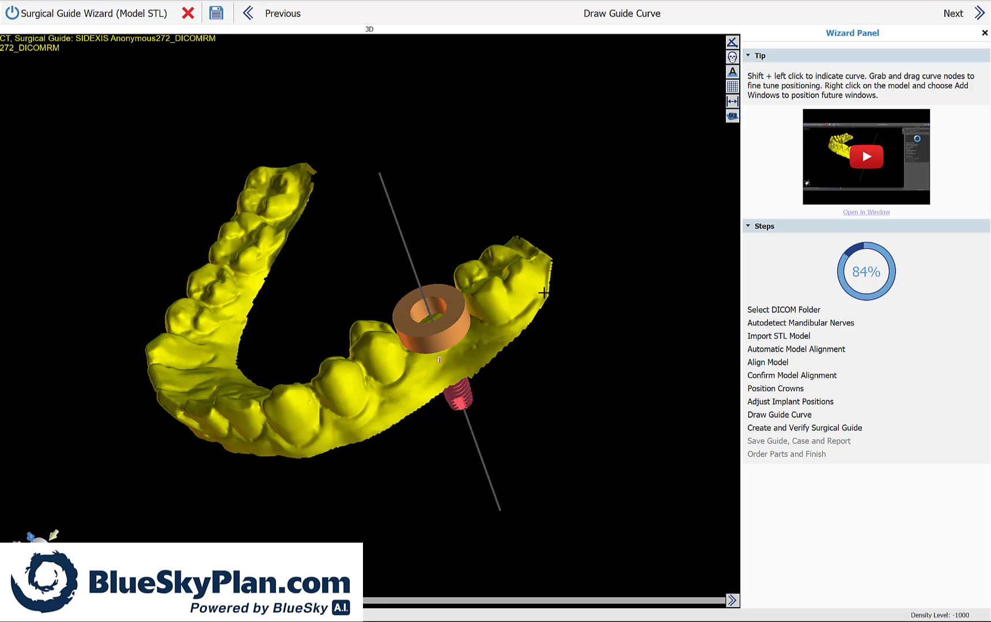
left_click(511, 325, "shift")
left_click(473, 352, "shift")
left_click(411, 377, "shift")
left_click(368, 405, "shift")
left_click(310, 433, "shift")
left_click(271, 440, "shift")
left_click(264, 405, "shift")
Step: Continue the guide curve along the tongue side from the canine to the rear molar and close it at its starting point
left_click_drag(203, 406, 363, 489)
left_click_drag(375, 498, 465, 533)
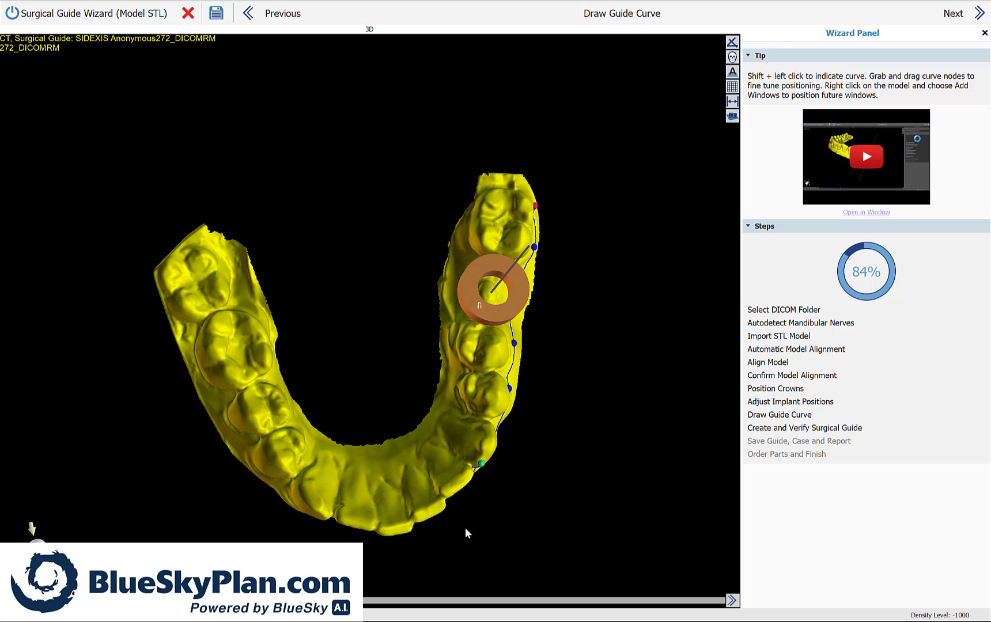
left_click(461, 461, "shift")
left_click(442, 447, "shift")
left_click(444, 407, "shift")
left_click(455, 345, "shift")
left_click(453, 276, "shift")
left_click(467, 228, "shift")
left_click(484, 186, "shift")
left_click_drag(541, 191, 518, 202)
left_click(513, 199, "shift")
mouse_move(550, 253)
left_mouse_down()
mouse_move(560, 270)
mouse_move(542, 248)
left_mouse_up()
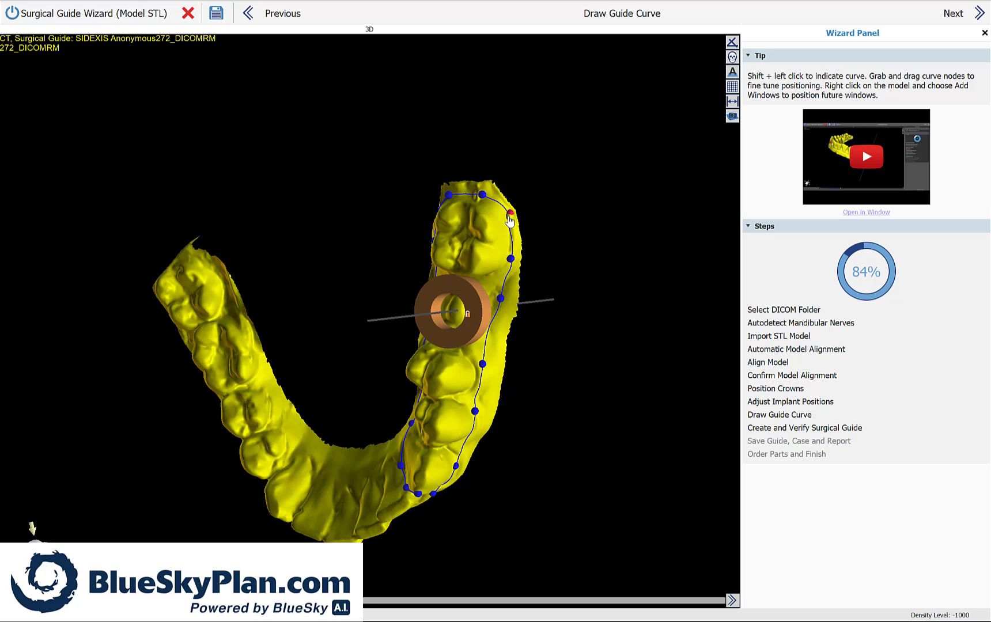
Step: Fine-tune the guide curve node at the front lower edge of the left canine and check the cheek-side outline
left_click_drag(613, 416, 526, 348)
left_click_drag(197, 522, 219, 316)
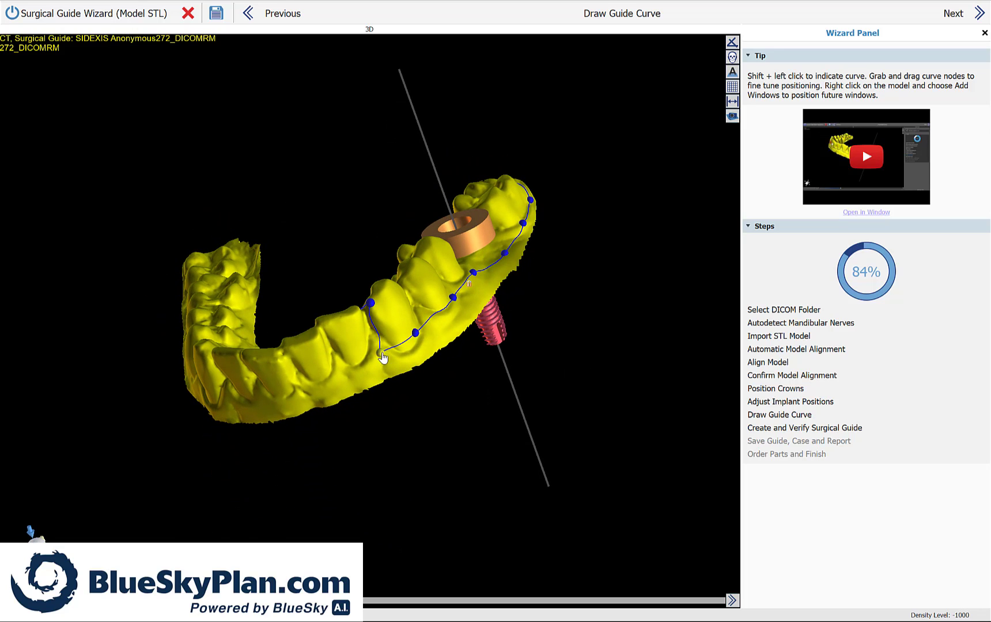
left_click_drag(382, 355, 388, 349)
left_click_drag(286, 265, 146, 261)
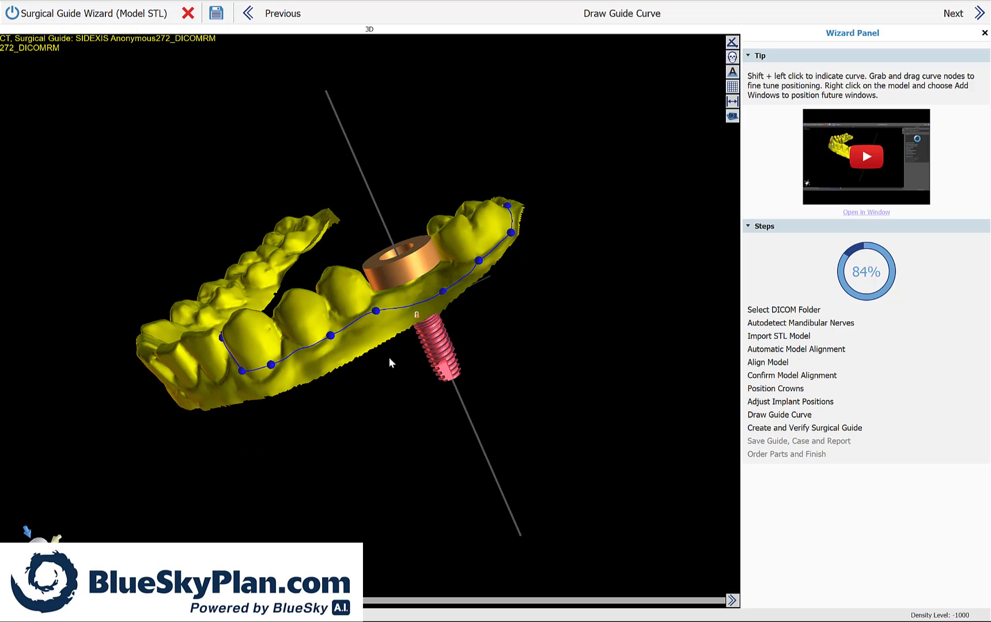
Step: Create the surgical guide and inspect its coverage and the openings around the guide tube from above and the side
left_click(954, 17)
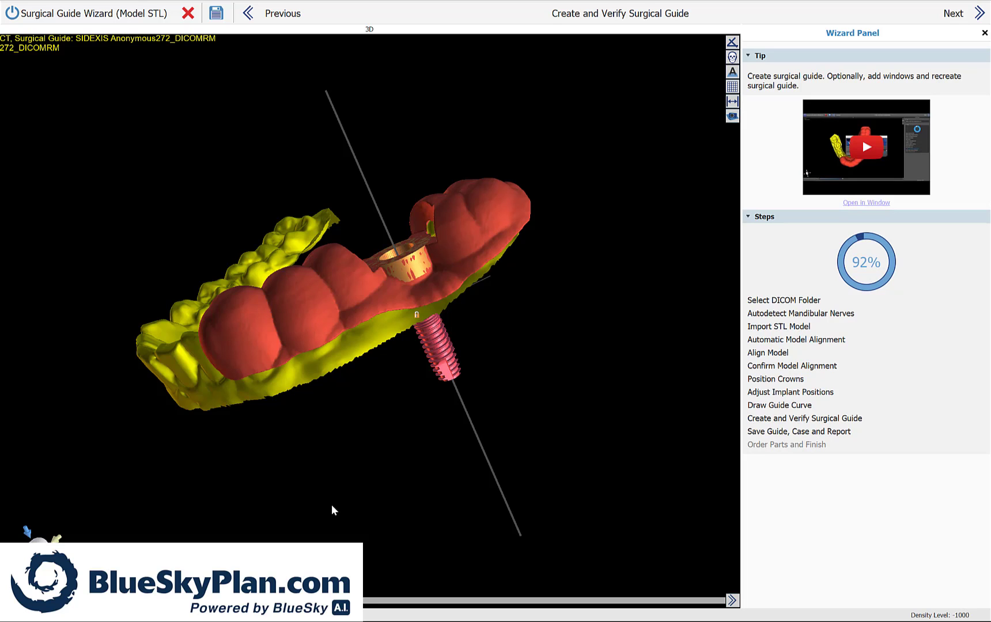
scroll(326, 508, "up", 2)
left_click_drag(280, 476, 322, 530)
left_click_drag(363, 459, 568, 576)
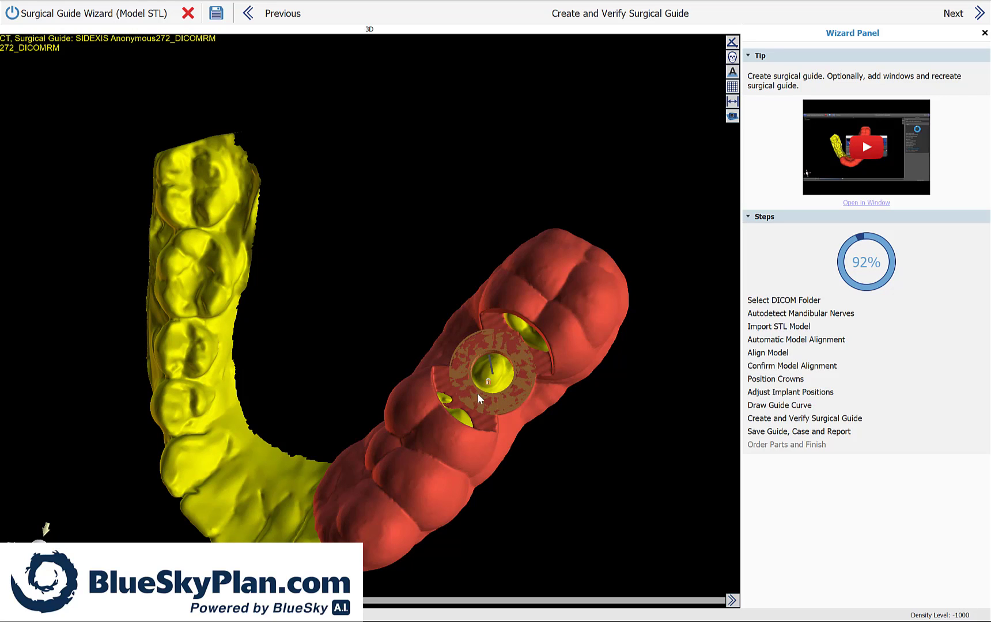
left_click_drag(561, 517, 499, 553)
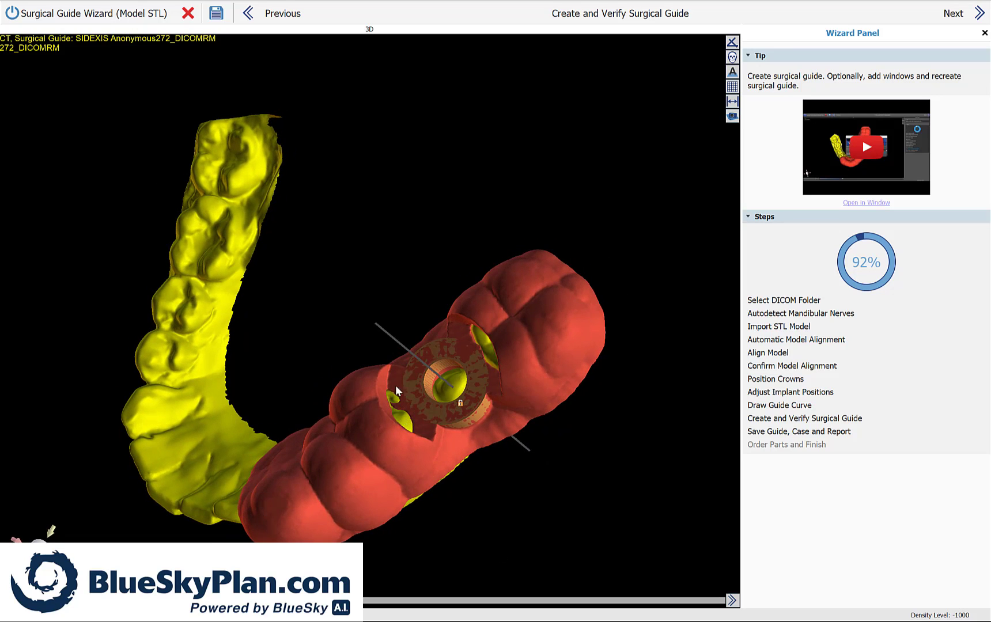
mouse_move(396, 391)
left_mouse_down()
mouse_move(415, 401)
mouse_move(398, 394)
left_mouse_up()
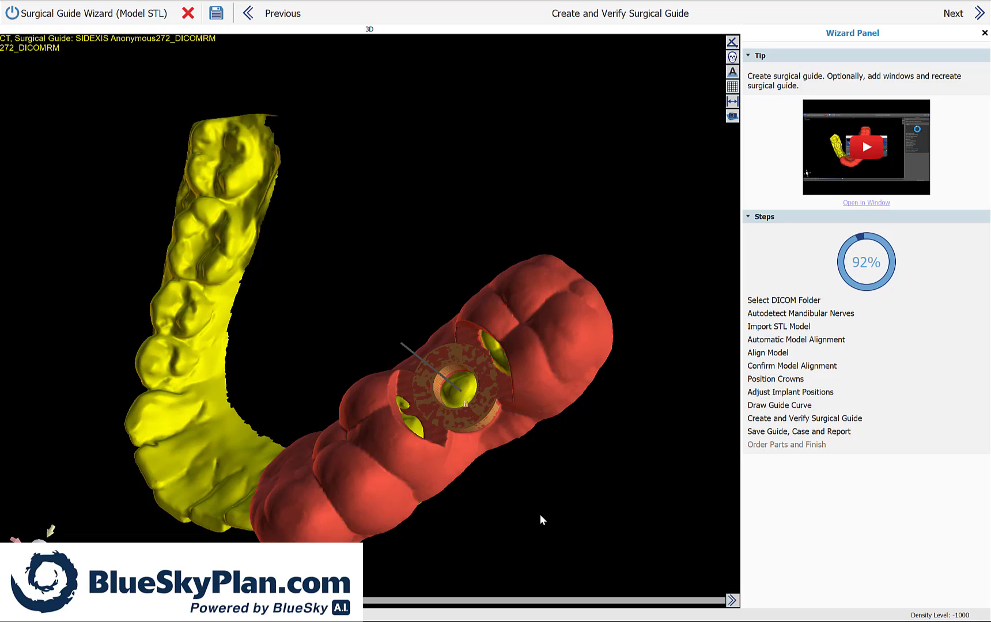
left_click_drag(542, 519, 511, 318)
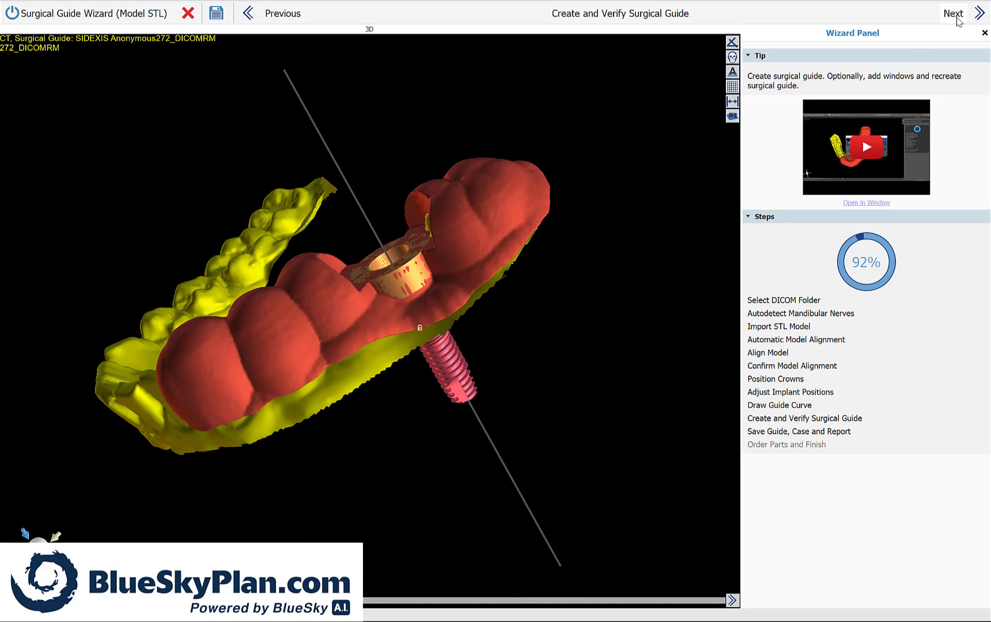
Step: Save the guide, case and report in a new Desktop folder named SG Expor Demo
left_click(954, 15)
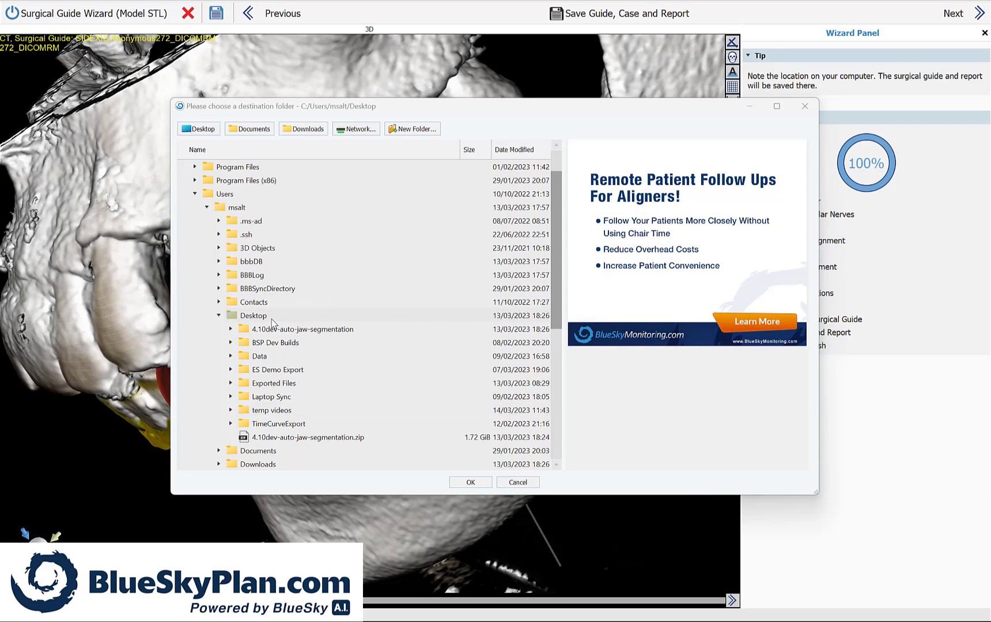
left_click(257, 320)
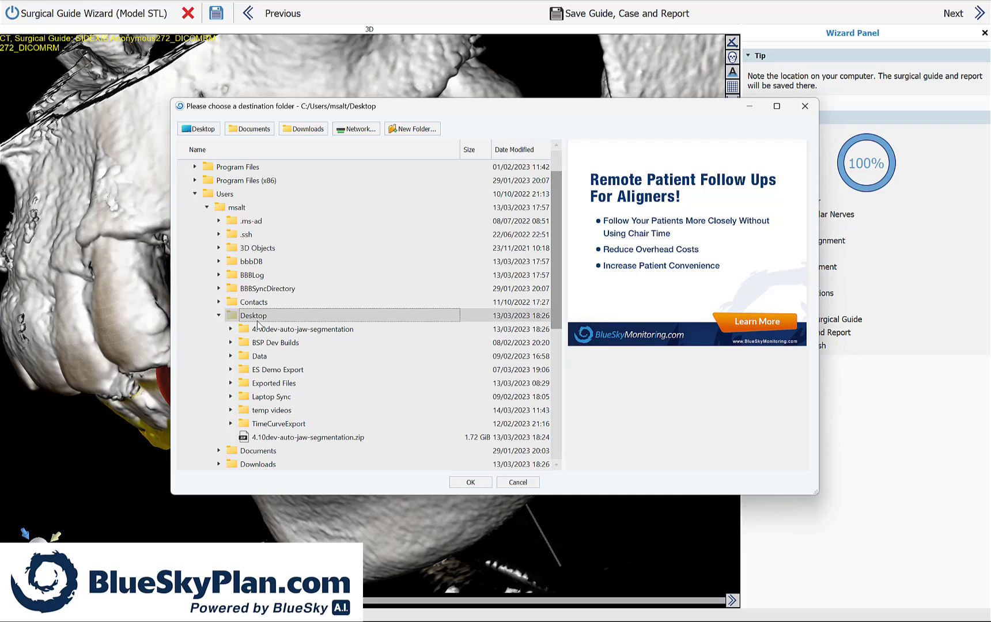
left_click(427, 132)
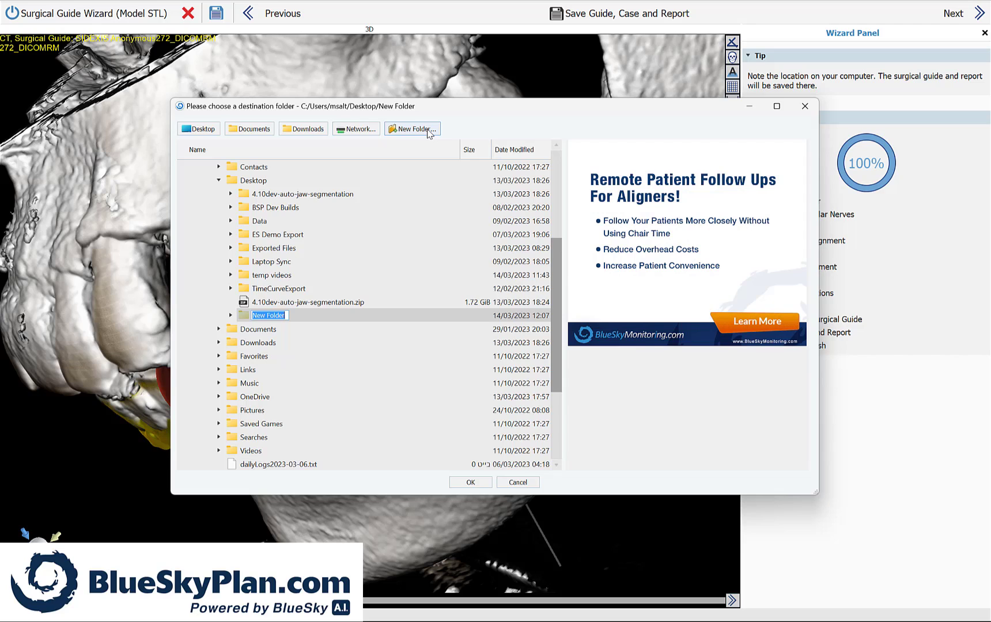
type("SG Expor Demo")
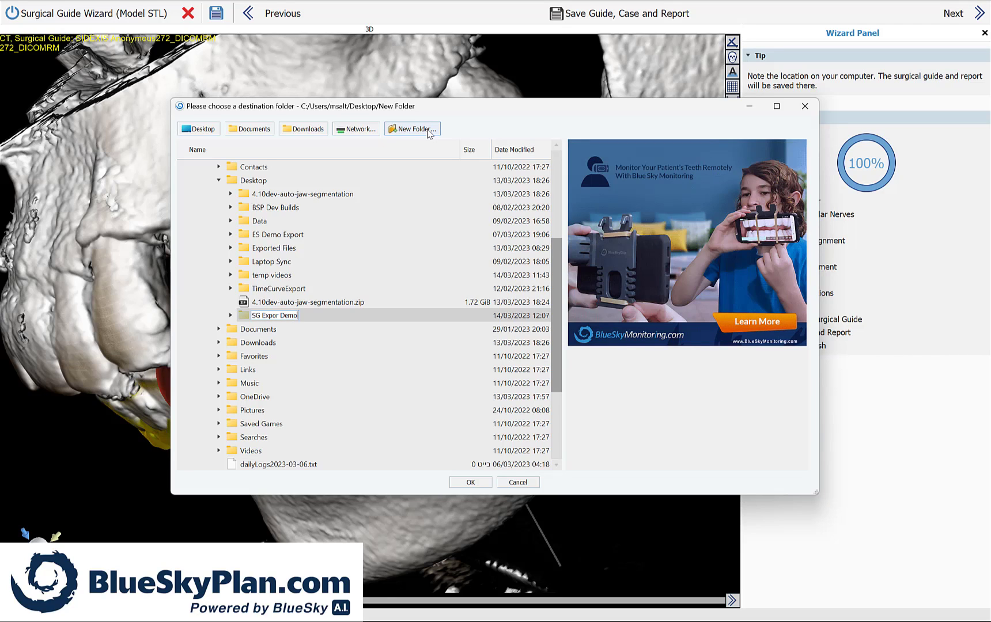
key("Return")
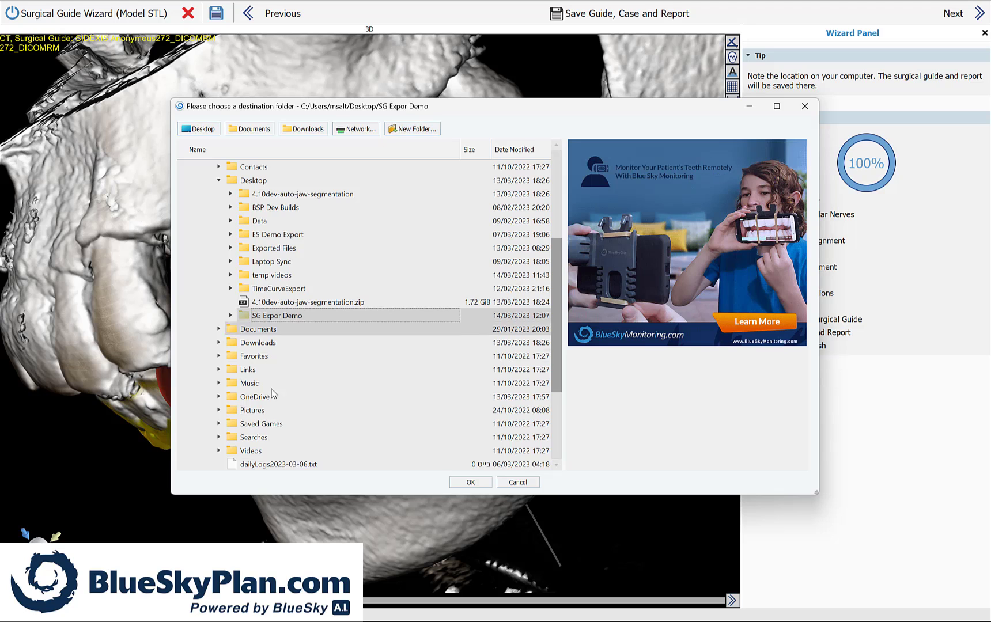
left_click(482, 486)
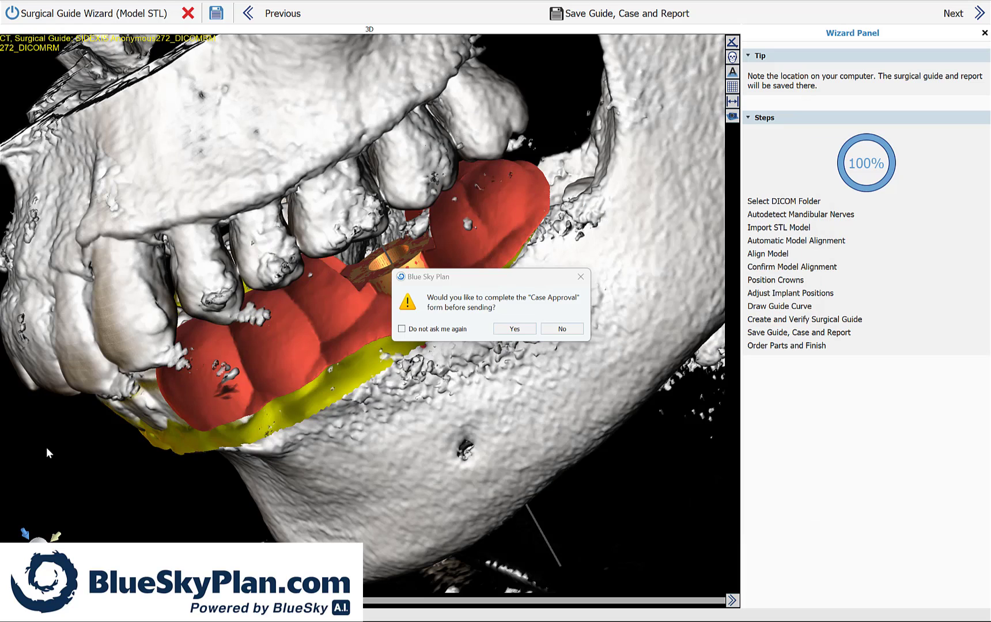
Step: Complete the Case Approval form by approving both the planning and the surgical guide, and apply and save it
left_click(514, 329)
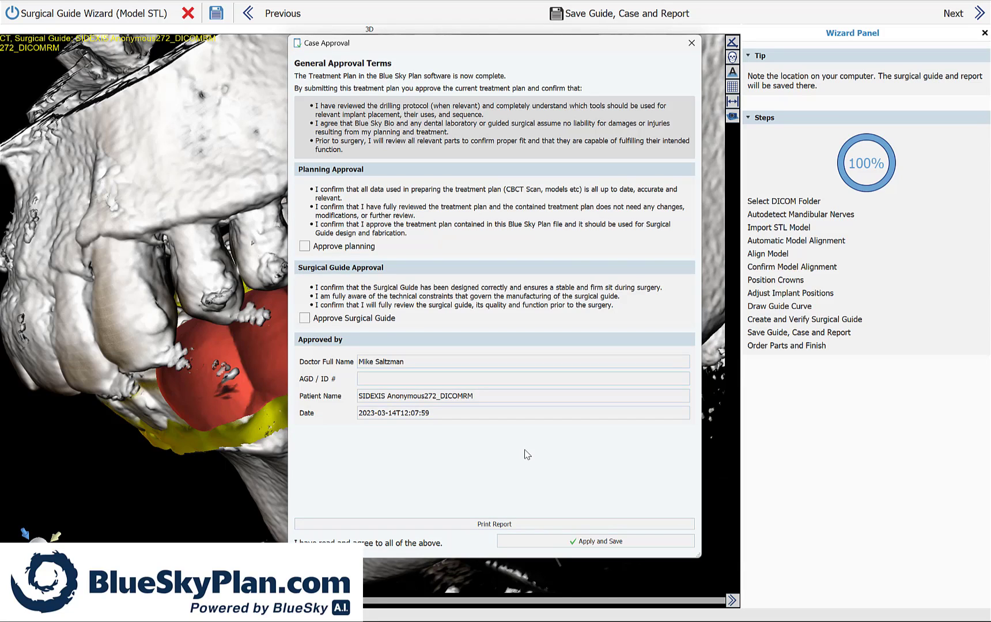
left_click(305, 246)
left_click(305, 319)
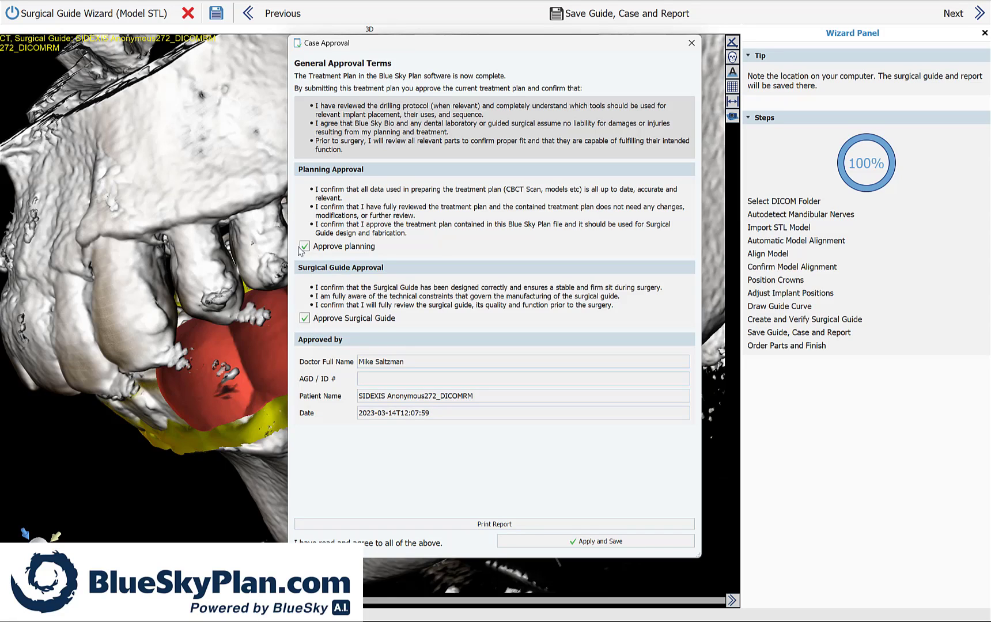
left_click(551, 542)
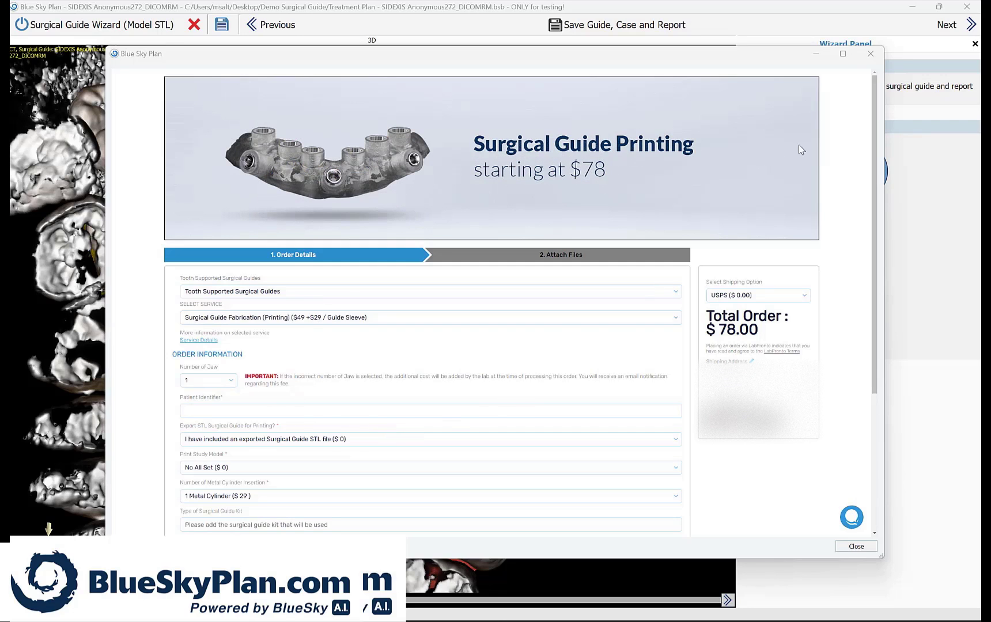
Step: Dismiss the surgical guide printing order and save the report as a PDF in the Desktop folder Demo Surgical Guide
left_click(870, 54)
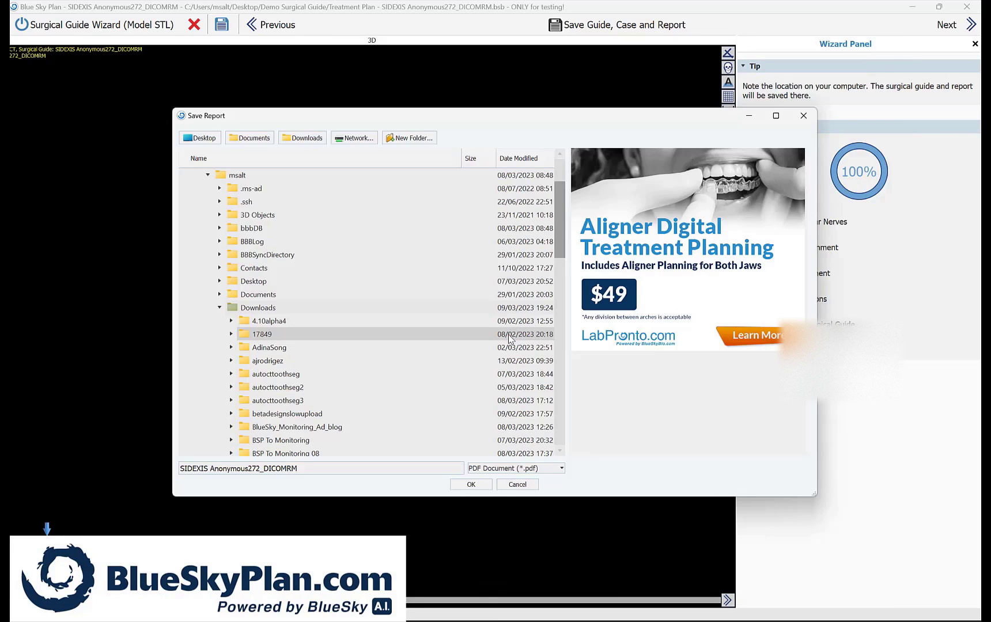
left_click(212, 143)
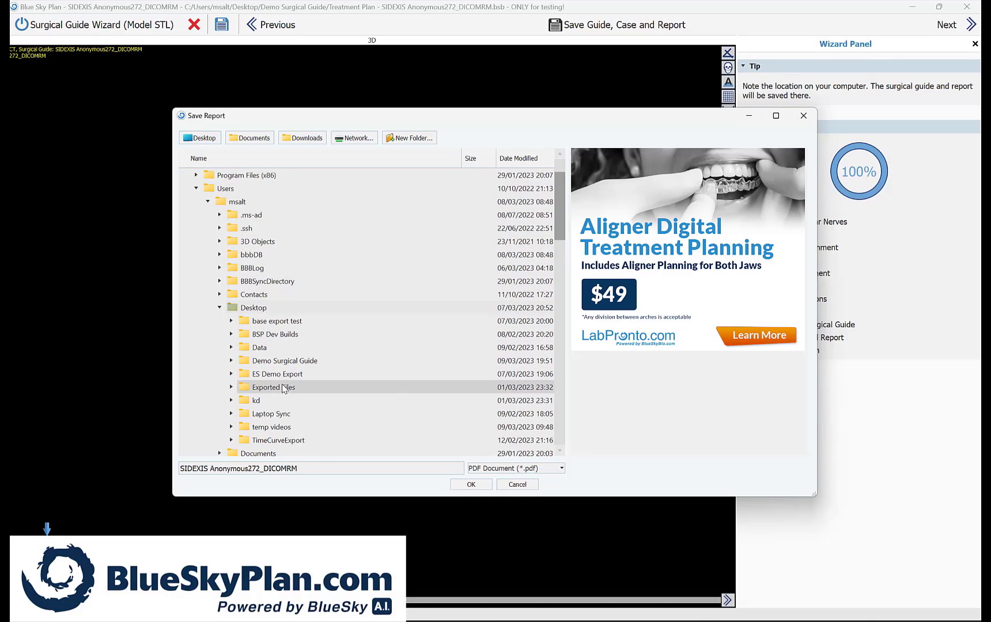
left_click(282, 360)
left_click(473, 484)
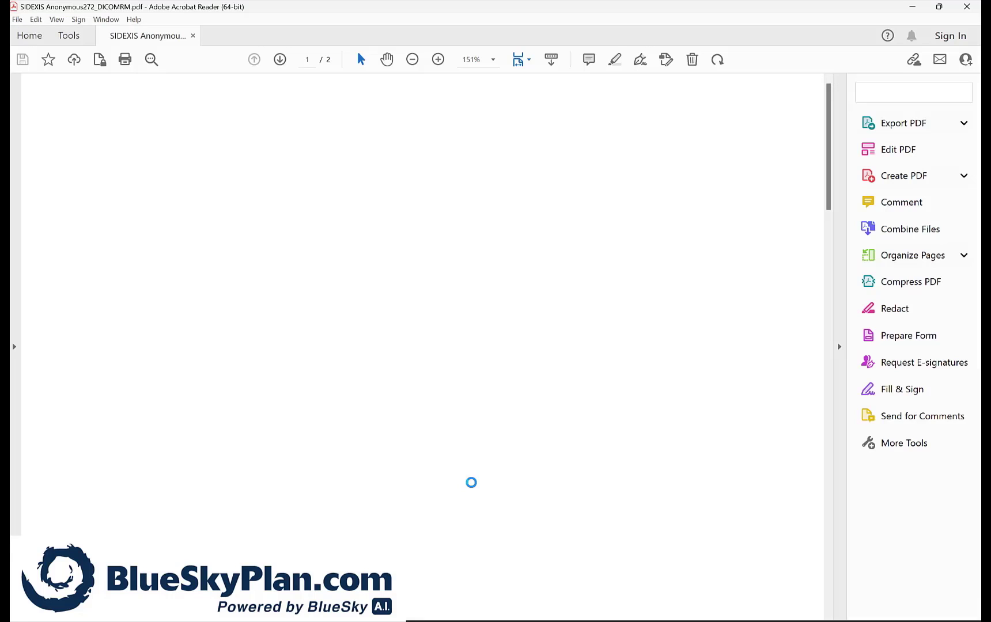
Step: Review the PDF plan report's implant and drill tables, 3D and panoramic images, and the cross-sections on its last page
scroll(540, 447, "down", 10)
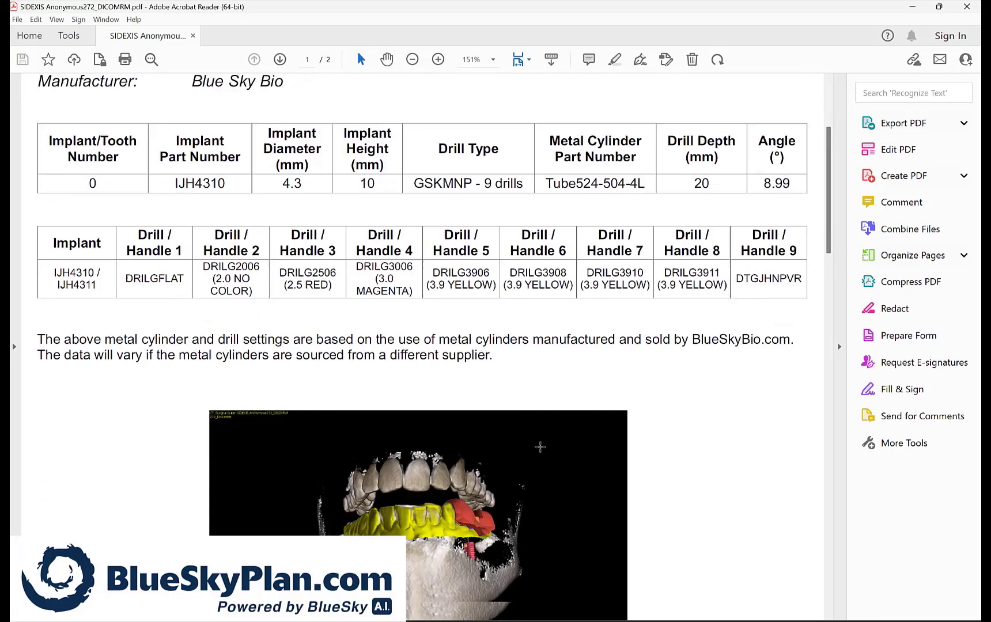
scroll(540, 447, "down", 10)
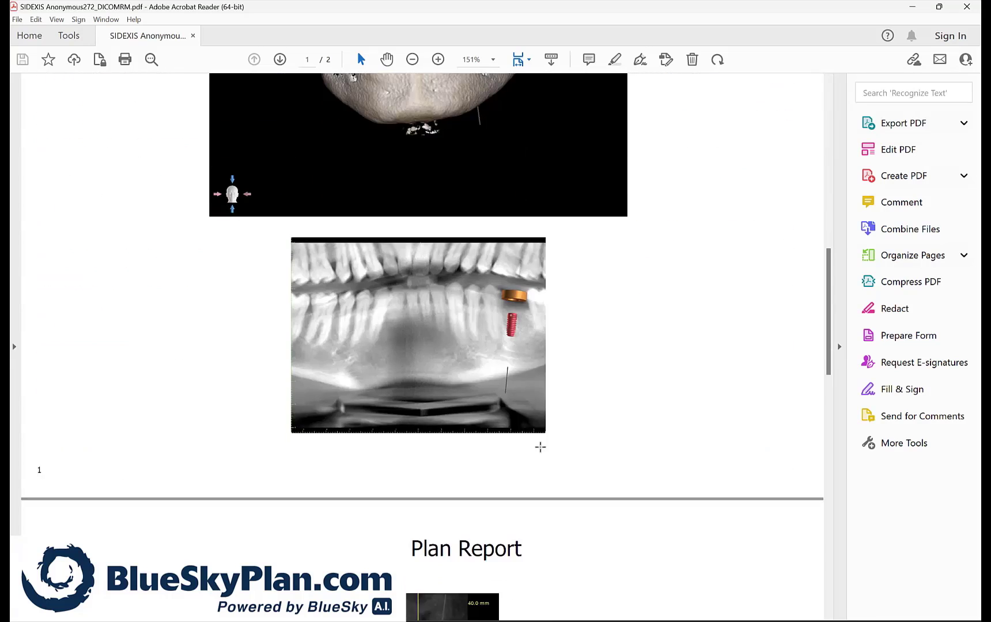
scroll(540, 451, "down", 10)
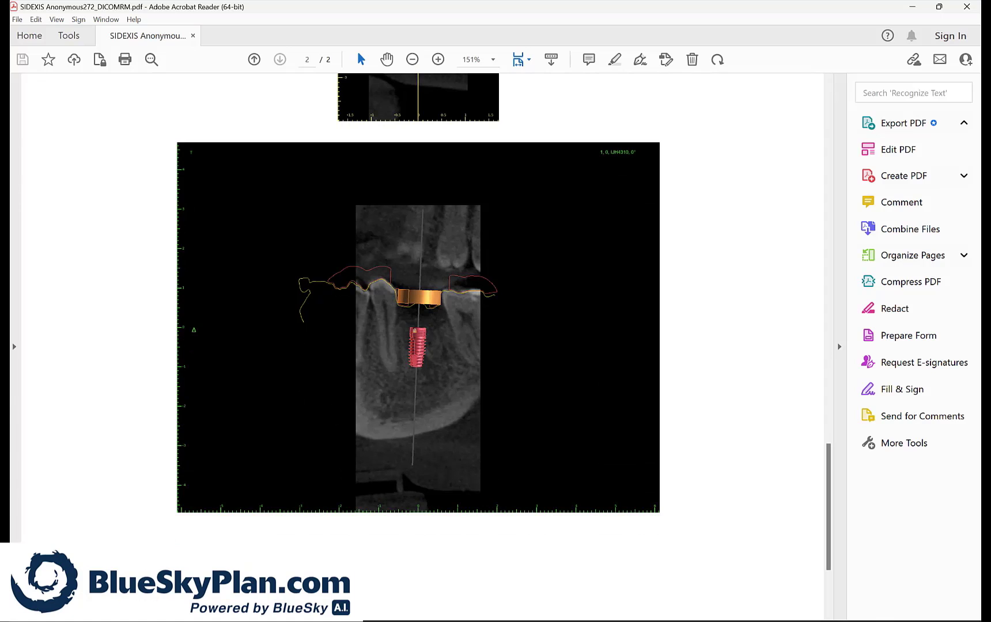
Step: Switch back to Blue Sky Plan, acknowledge the save notice and view the guide on the lower jaw from an angle
left_click(525, 499)
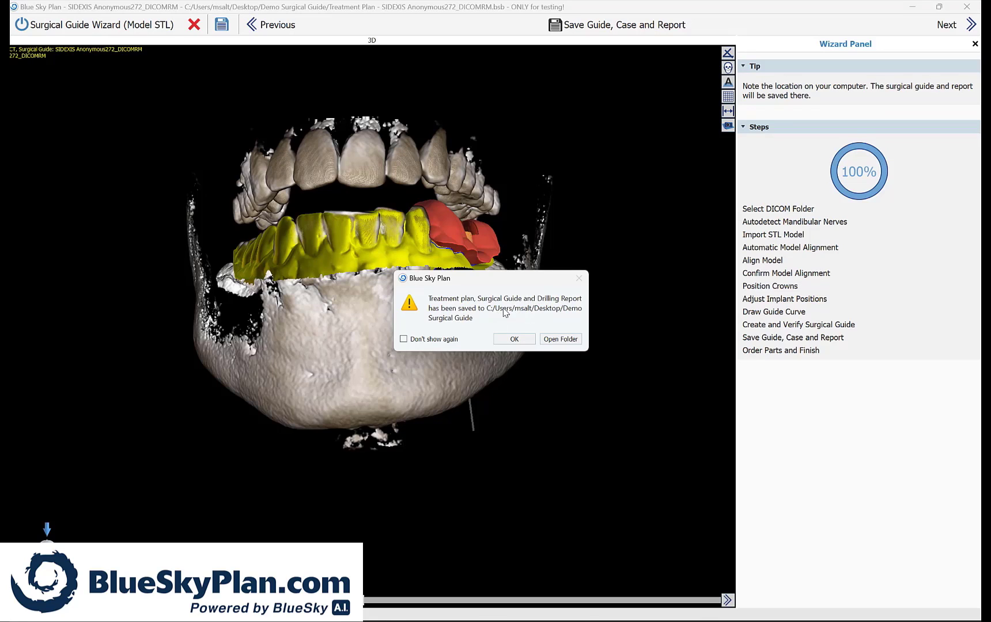
left_click(513, 338)
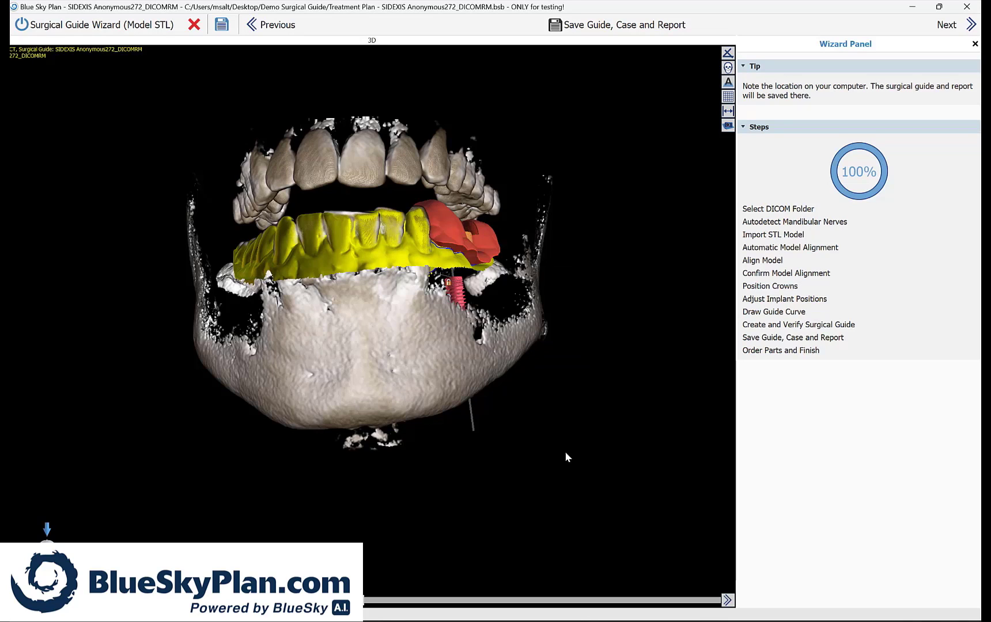
left_click_drag(565, 451, 530, 444)
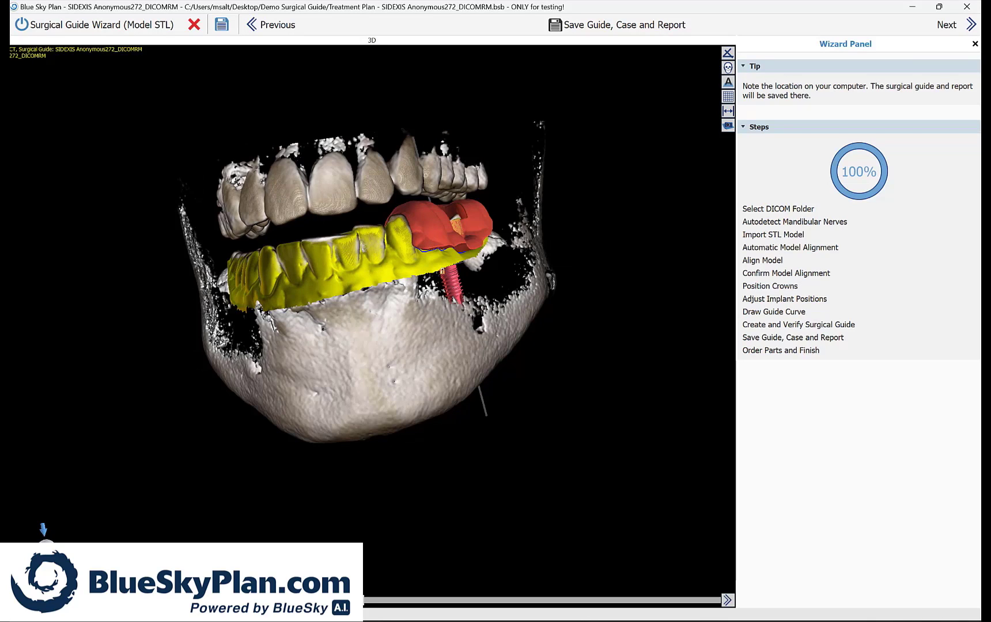